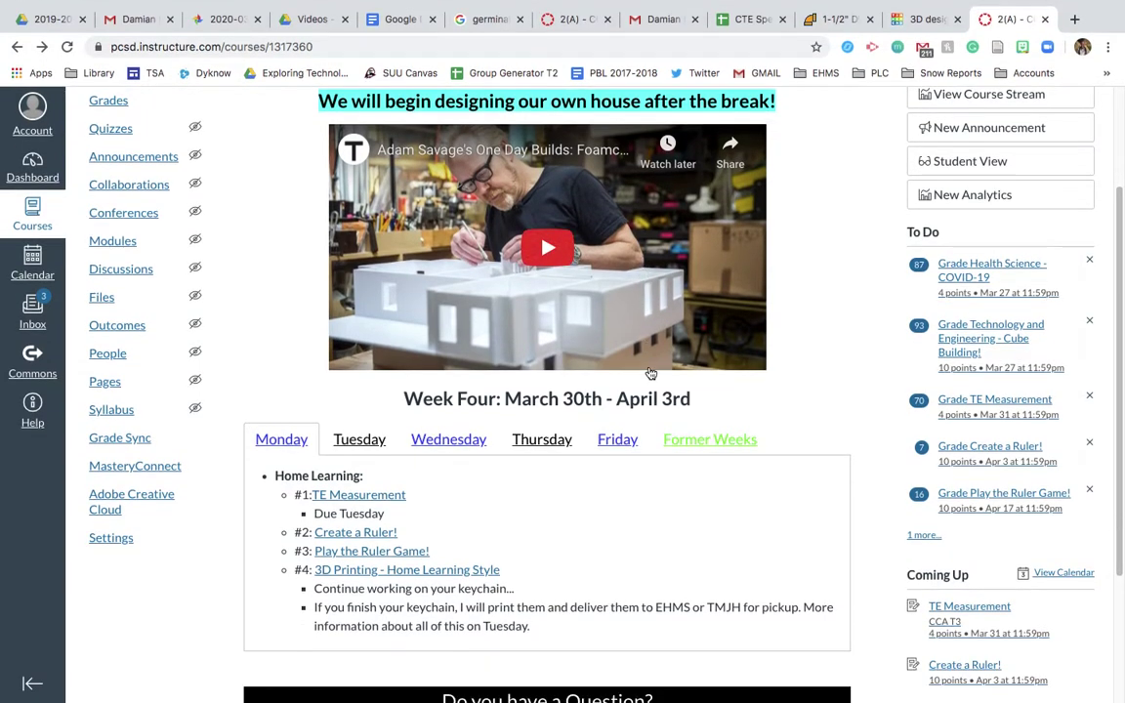
- Open the '3D Printing - Home Learning Style' assignment listed under Monday's Home Learning
scroll(632, 446, down, 2)
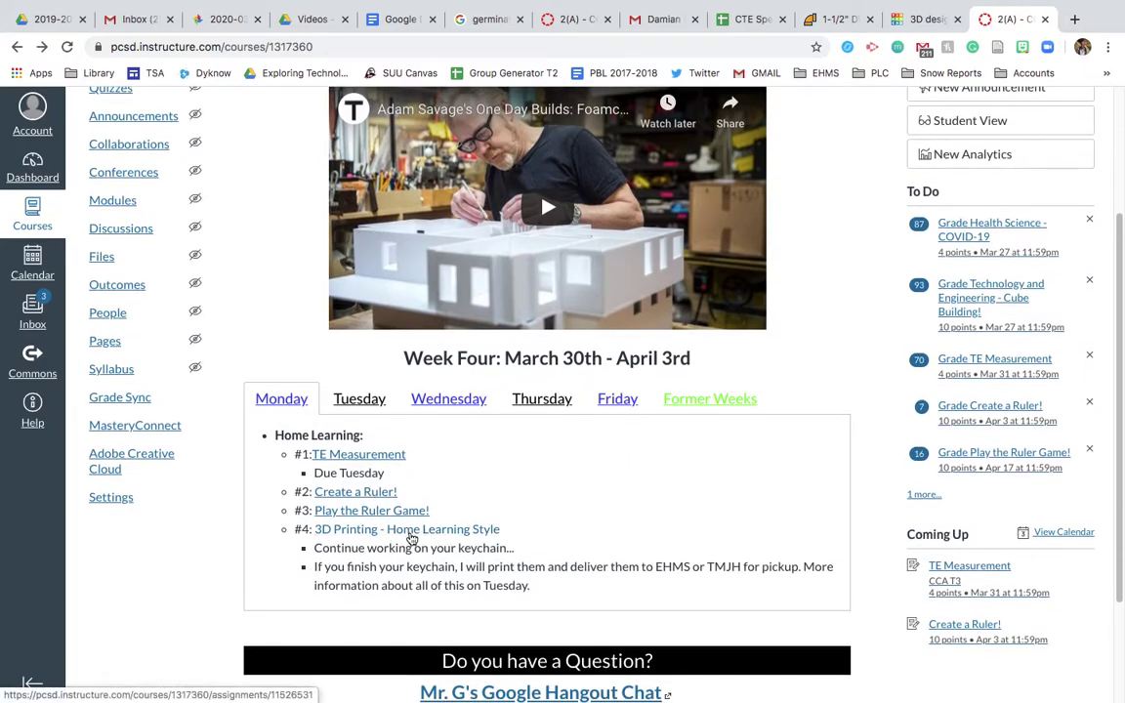
click(414, 537)
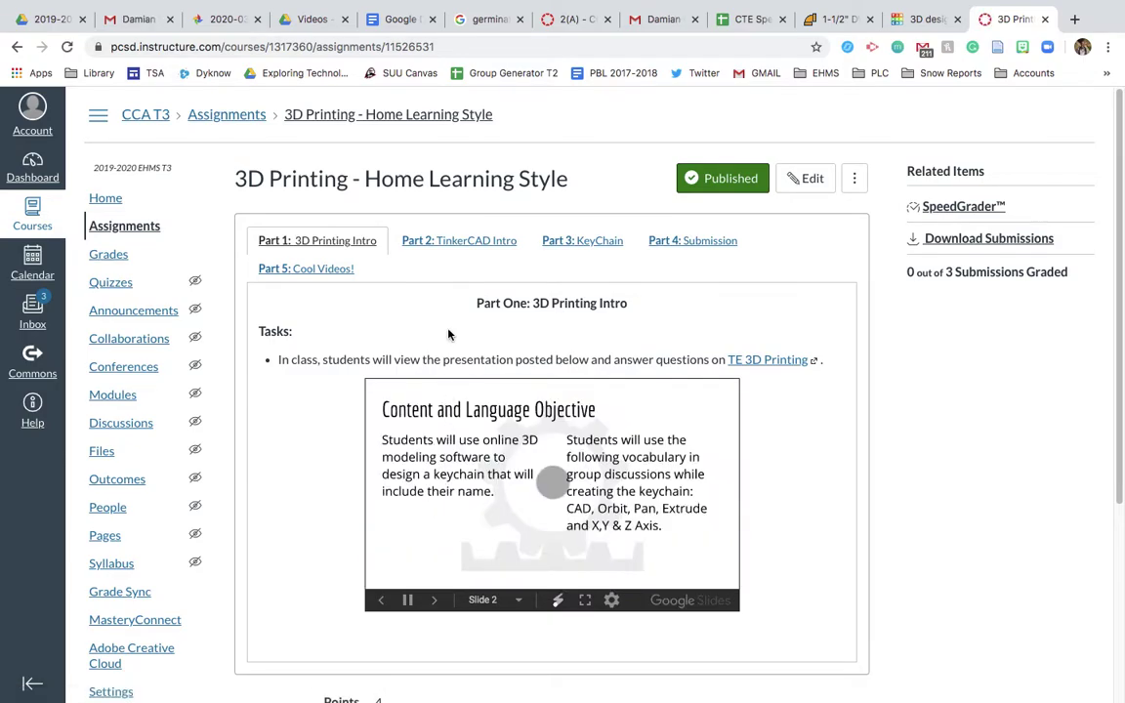
- Show the Part 3: KeyChain directions with naming rules and the 80×80×10 mm size limits
click(450, 244)
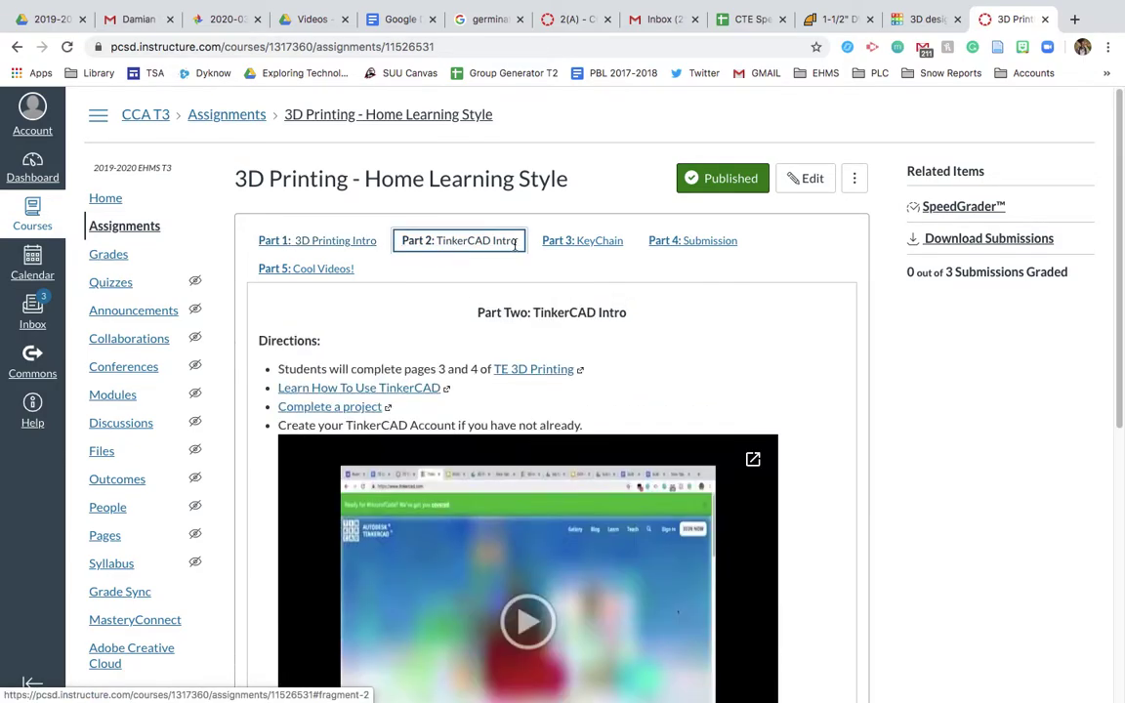
click(553, 246)
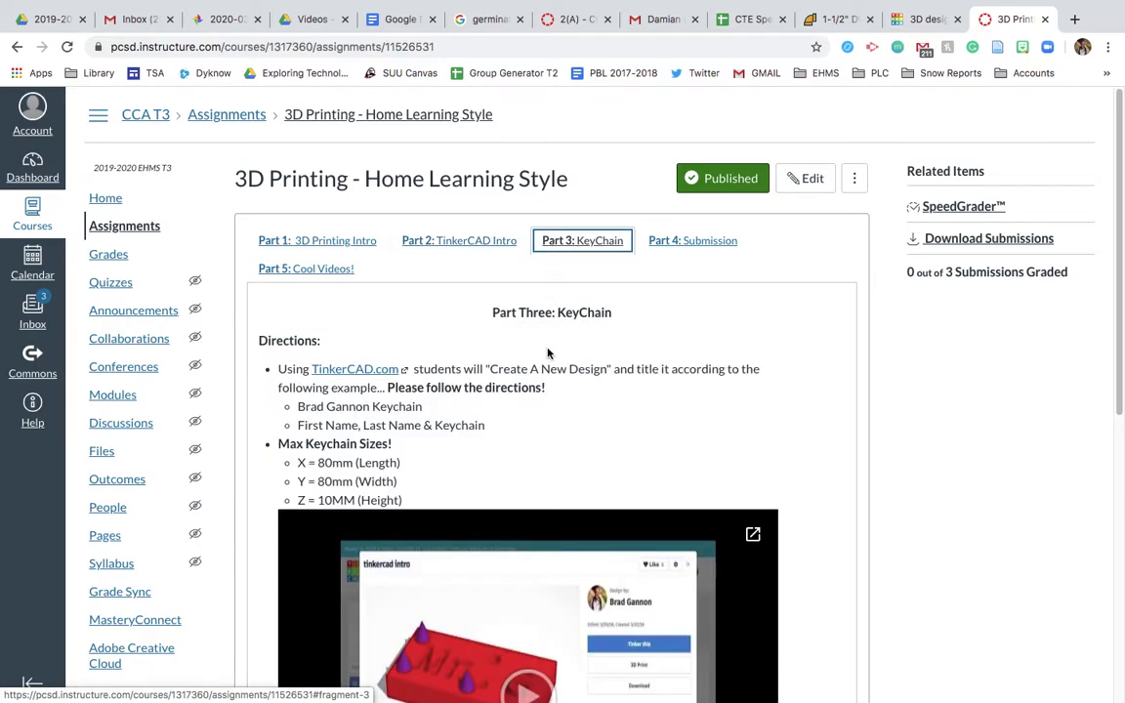
ctrl+scroll(421, 484, up, 5)
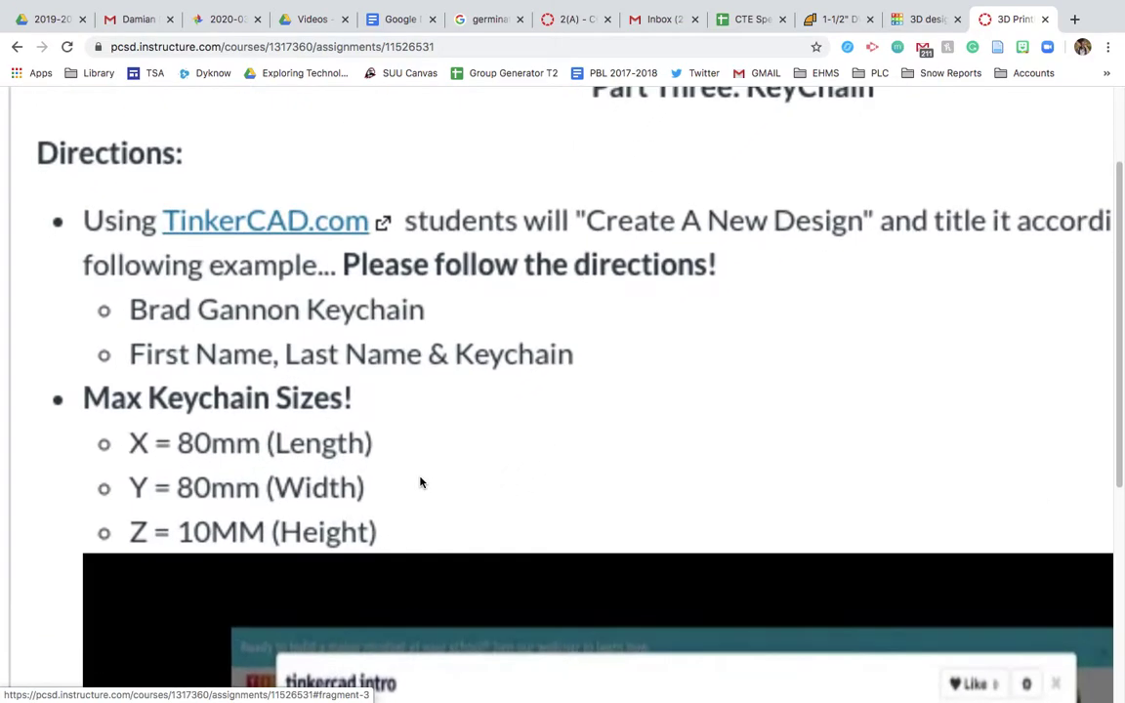
scroll(422, 483, down, 1)
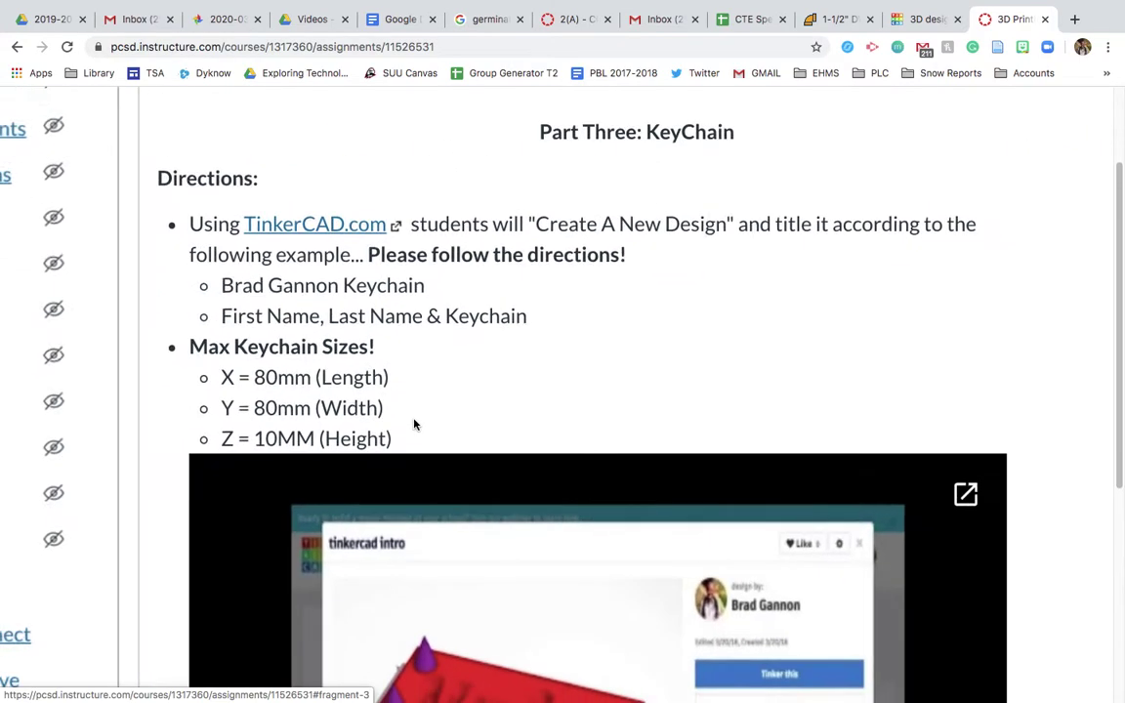
click(933, 19)
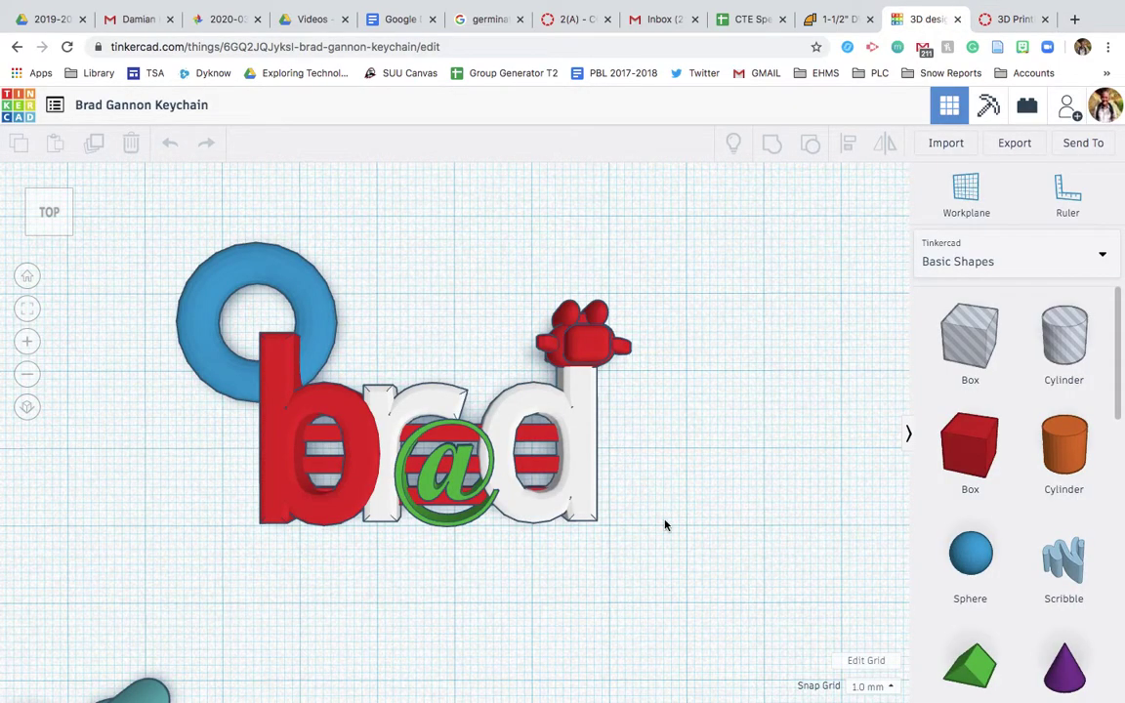
scroll(773, 581, down, 5)
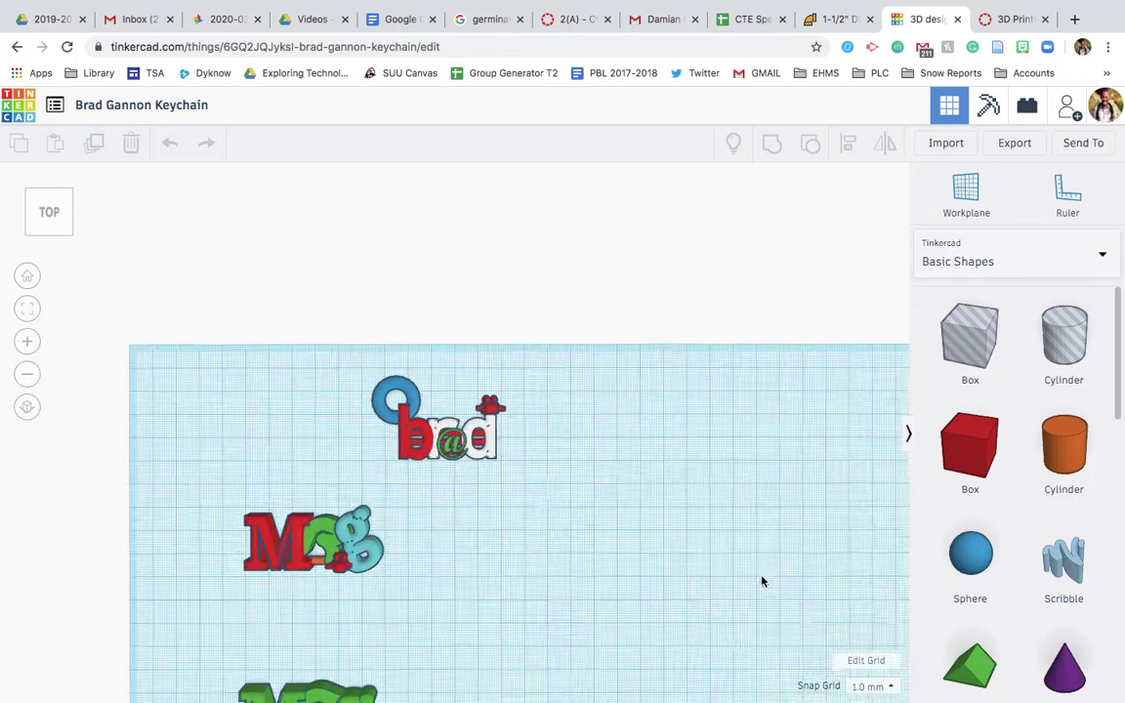
scroll(676, 552, up, 2)
scroll(556, 456, up, 5)
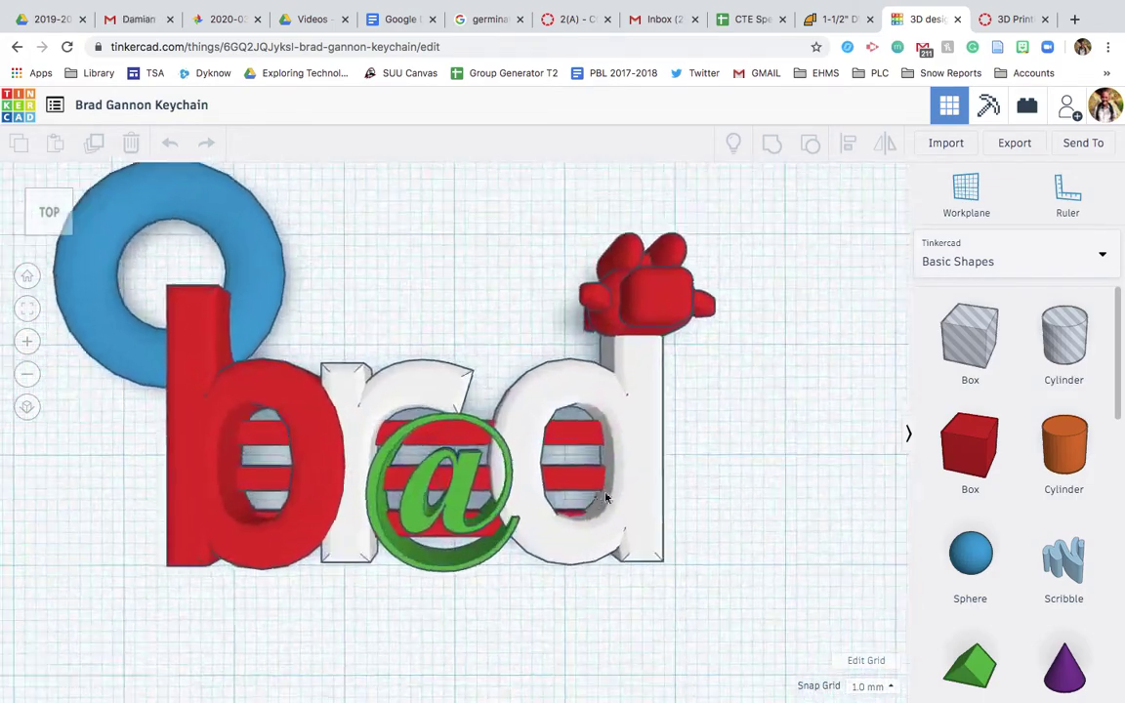
scroll(665, 508, down, 1)
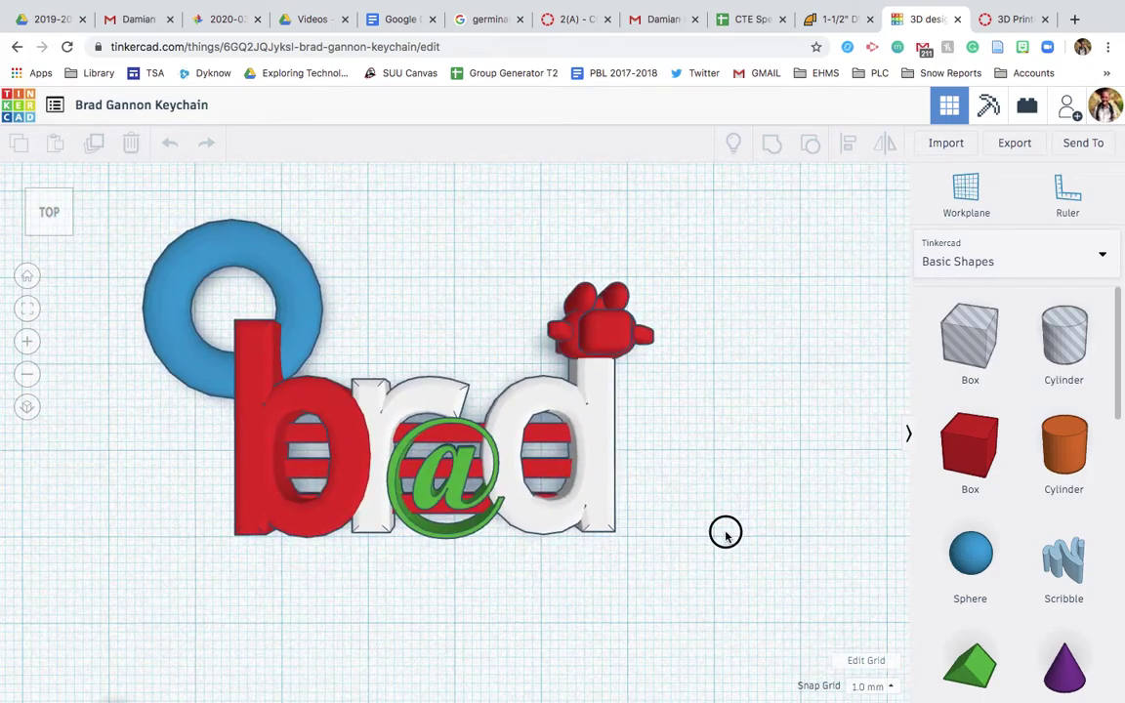
- Select all nine shapes and confirm the keychain measures 56 × 35 mm
mouse_move(726, 532)
mouse_down()
mouse_move(113, 215)
mouse_move(135, 226)
mouse_up()
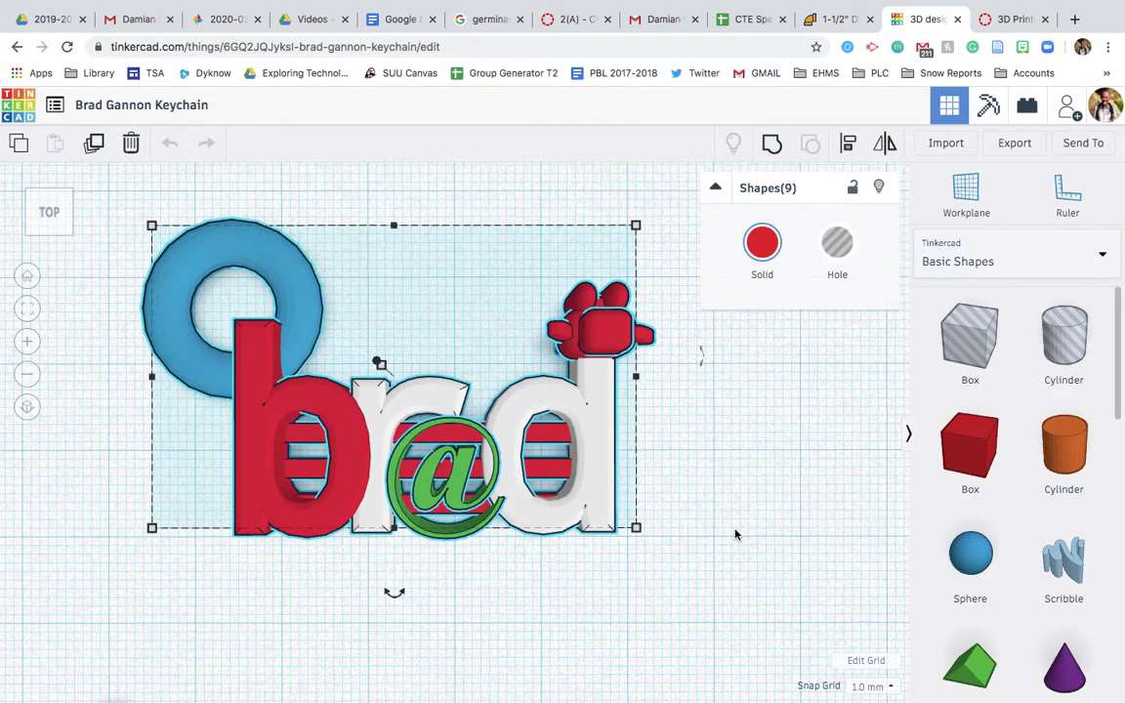
right_drag(736, 528, 726, 478)
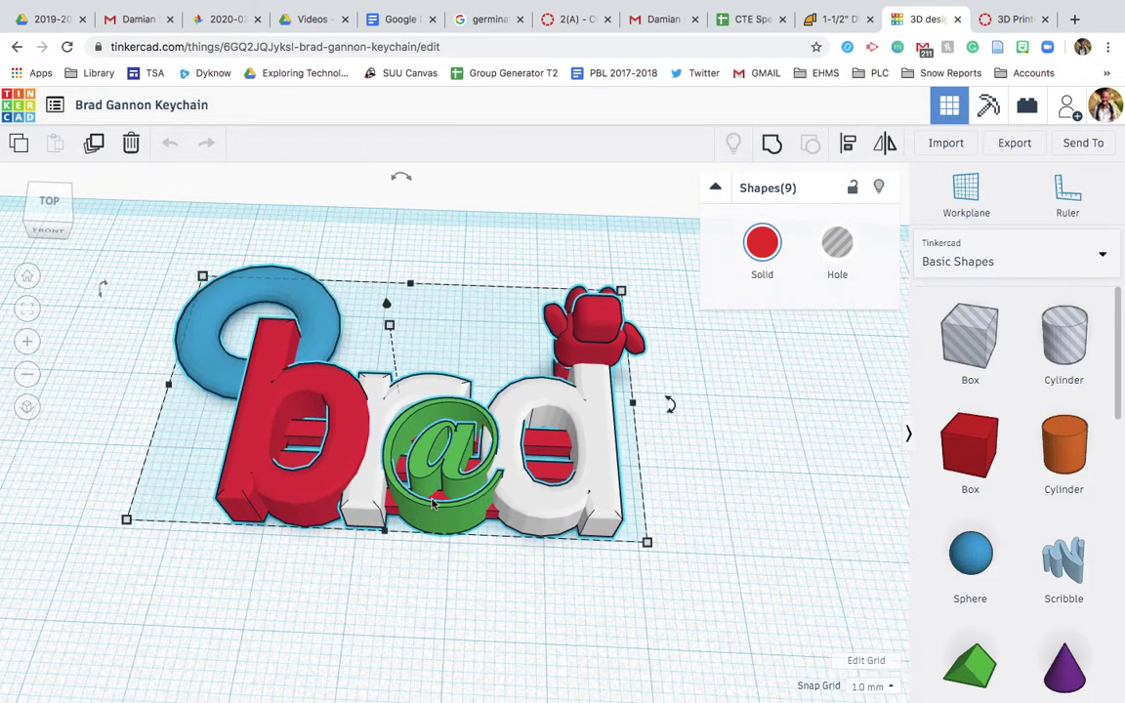
drag(783, 557, 141, 239)
click(646, 544)
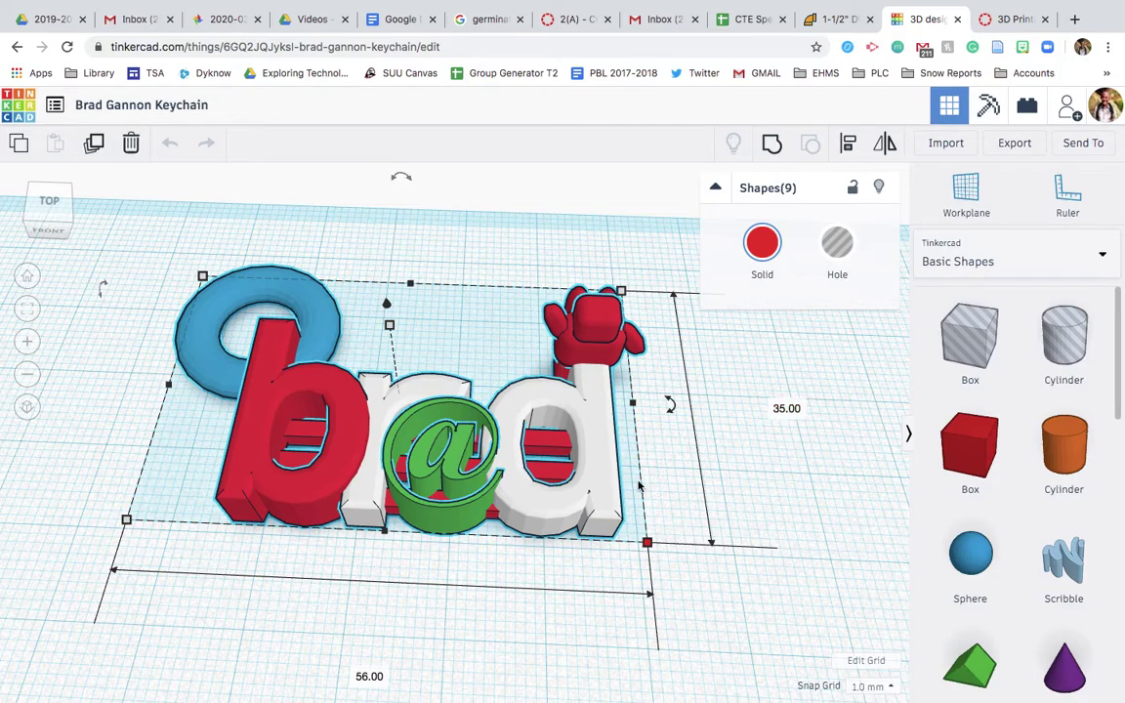
right_drag(681, 449, 645, 372)
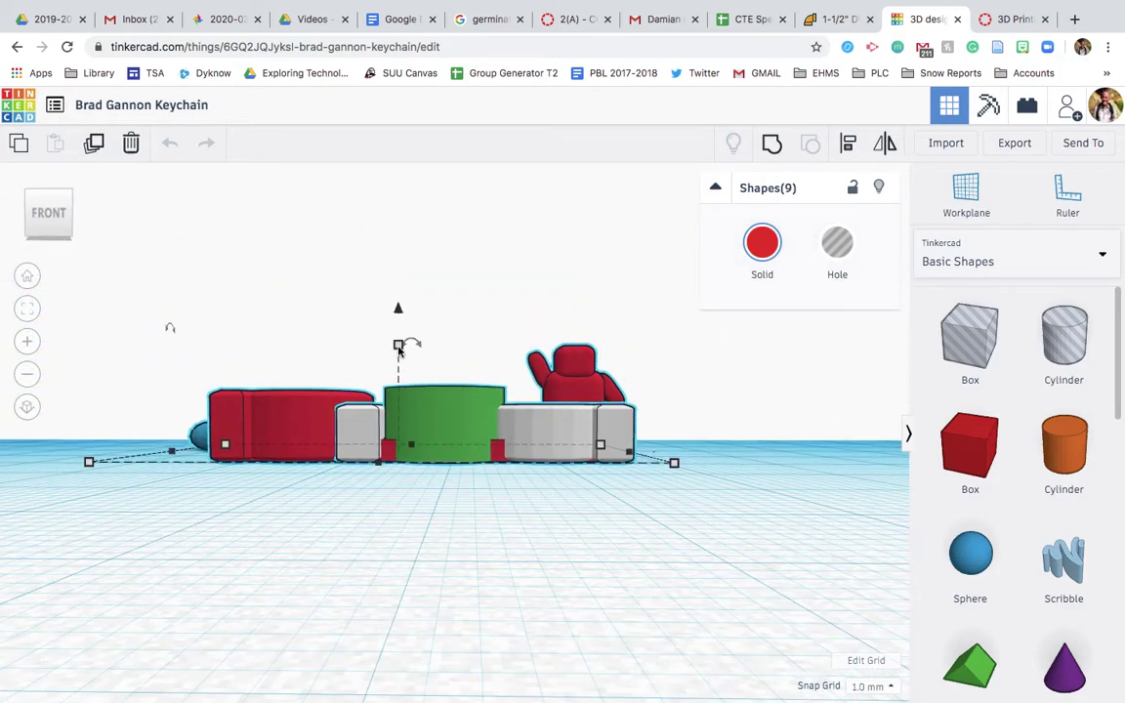
- Lower the red AstroBot from 13 to 10 mm, then verify the keychain is 10 mm tall
drag(432, 376, 480, 423)
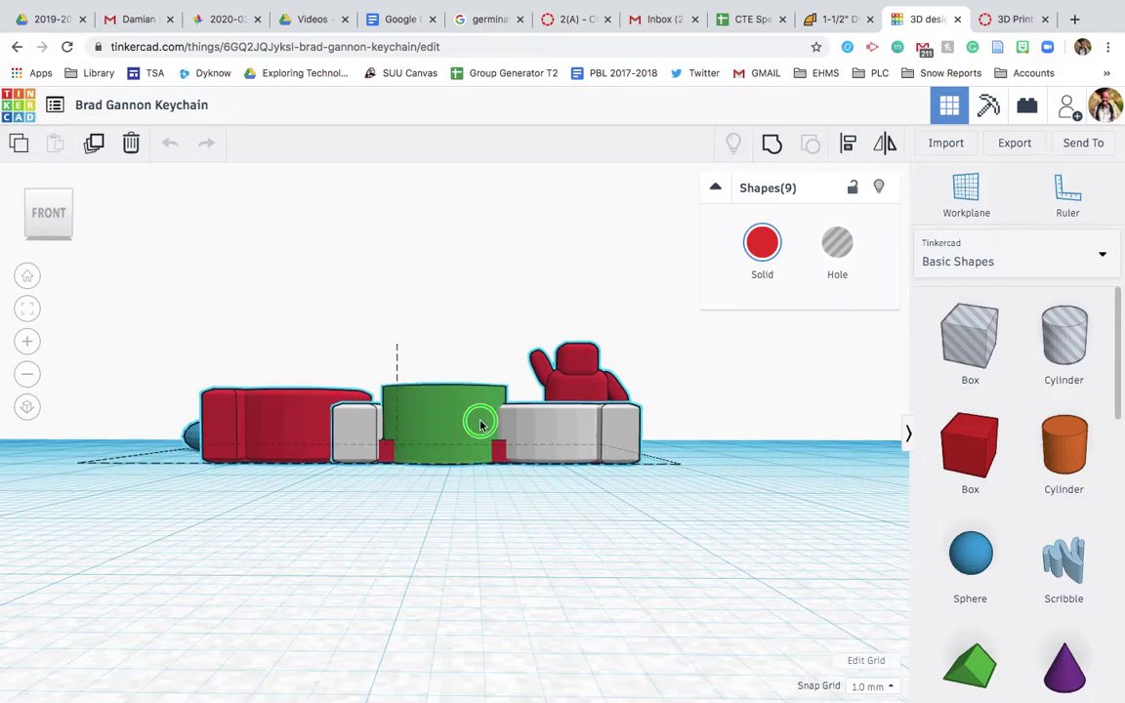
mouse_move(480, 423)
right_down()
mouse_move(479, 507)
mouse_move(657, 406)
right_up()
click(668, 440)
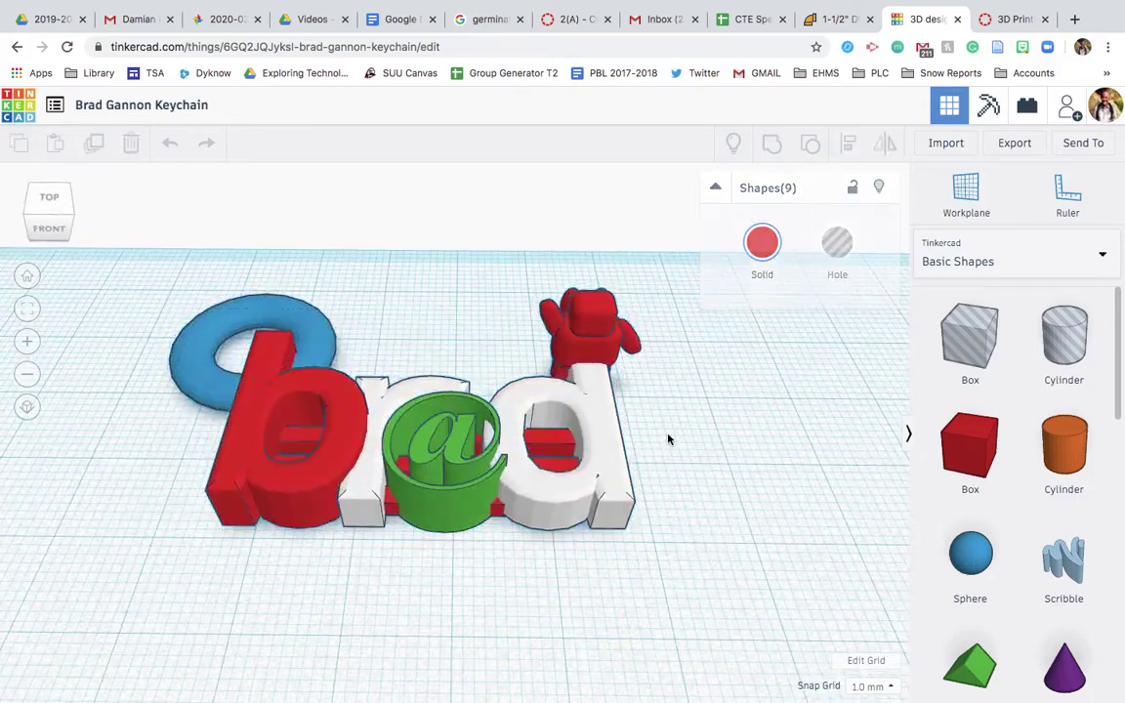
click(593, 324)
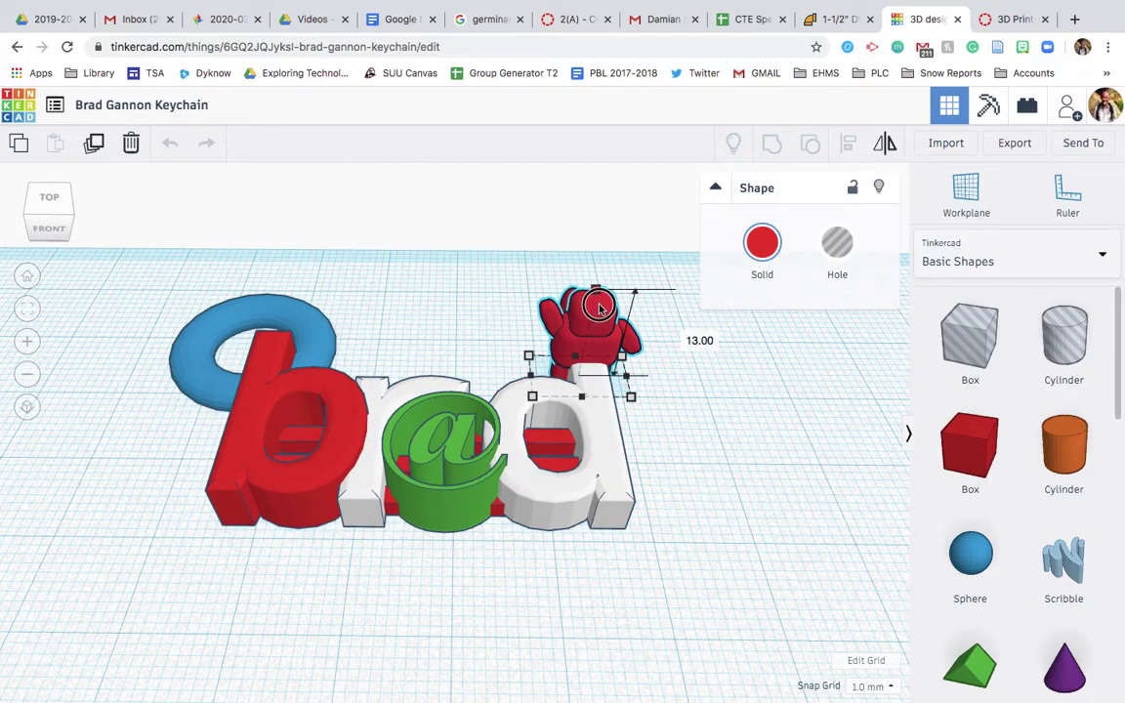
drag(599, 306, 599, 314)
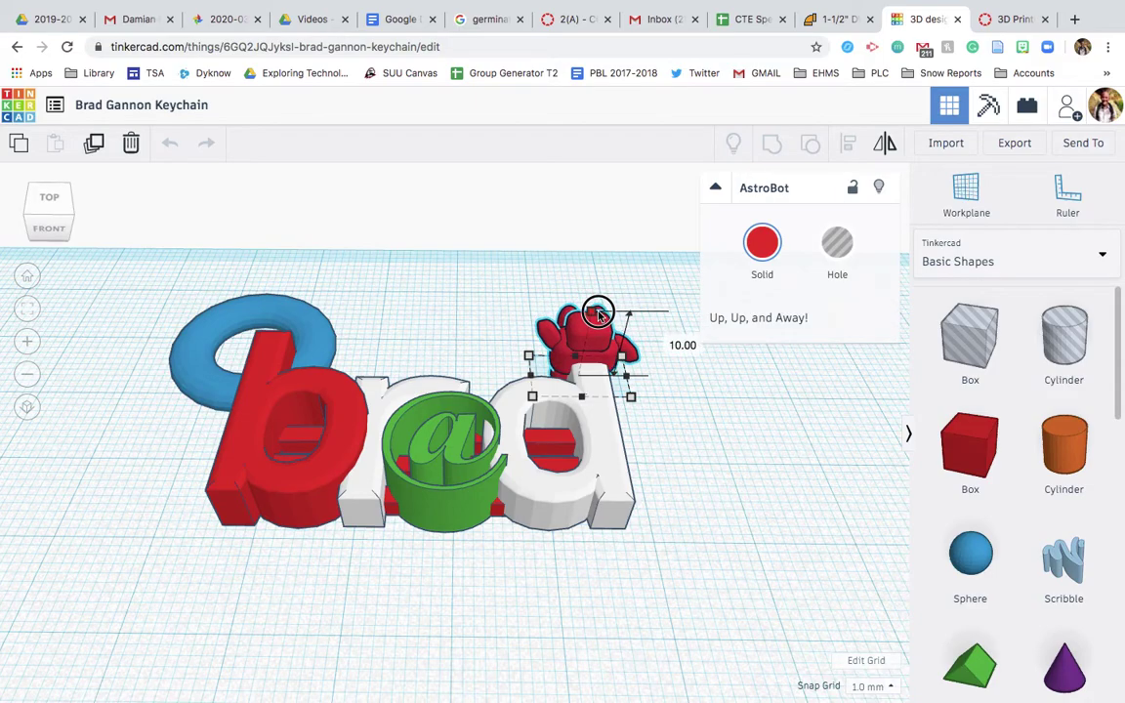
click(606, 452)
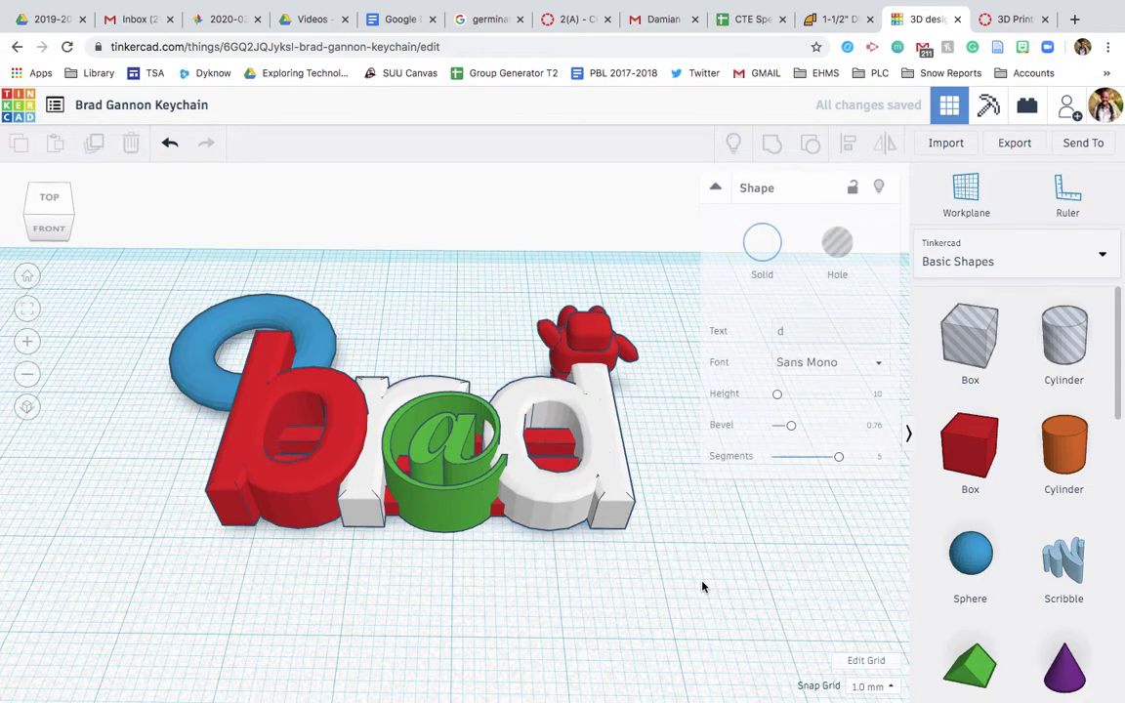
drag(702, 586, 147, 269)
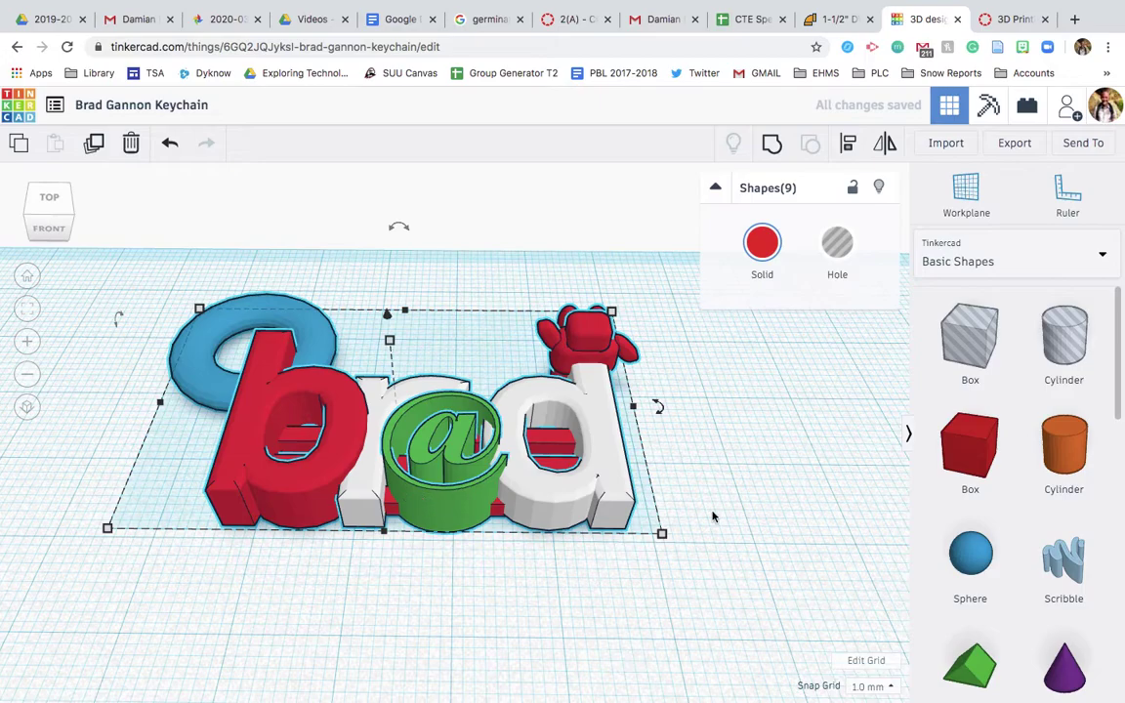
mouse_move(661, 534)
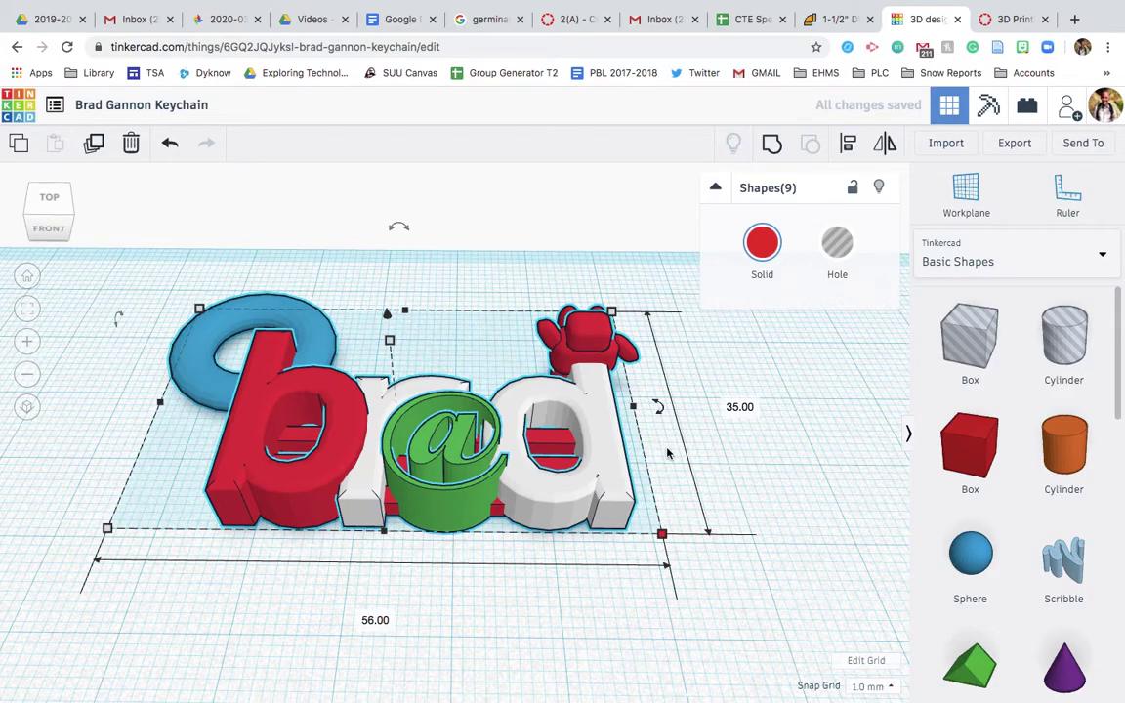
mouse_move(437, 386)
right_down()
mouse_move(435, 269)
mouse_move(405, 347)
right_up()
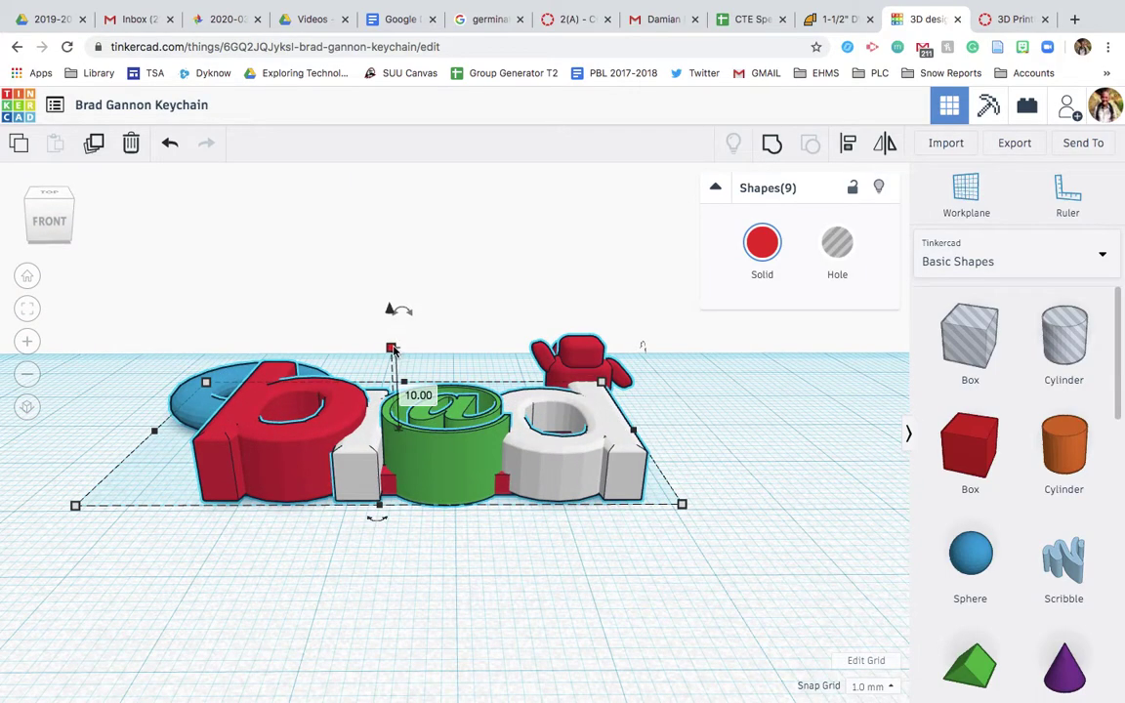
click(808, 540)
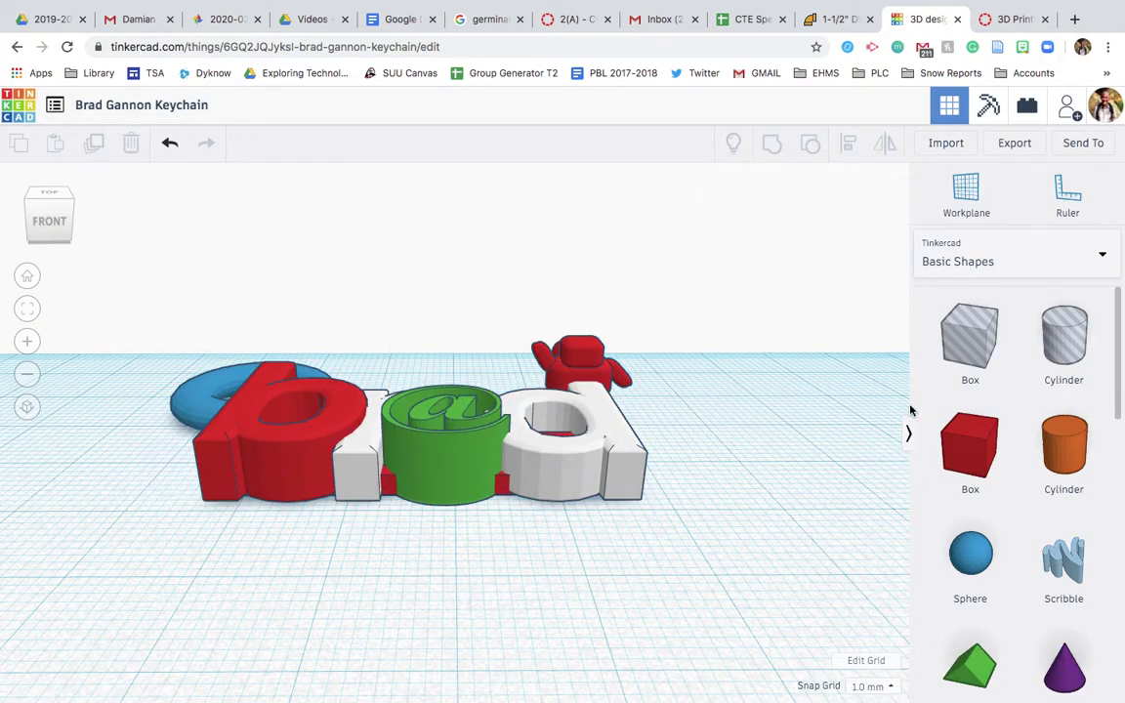
click(1065, 204)
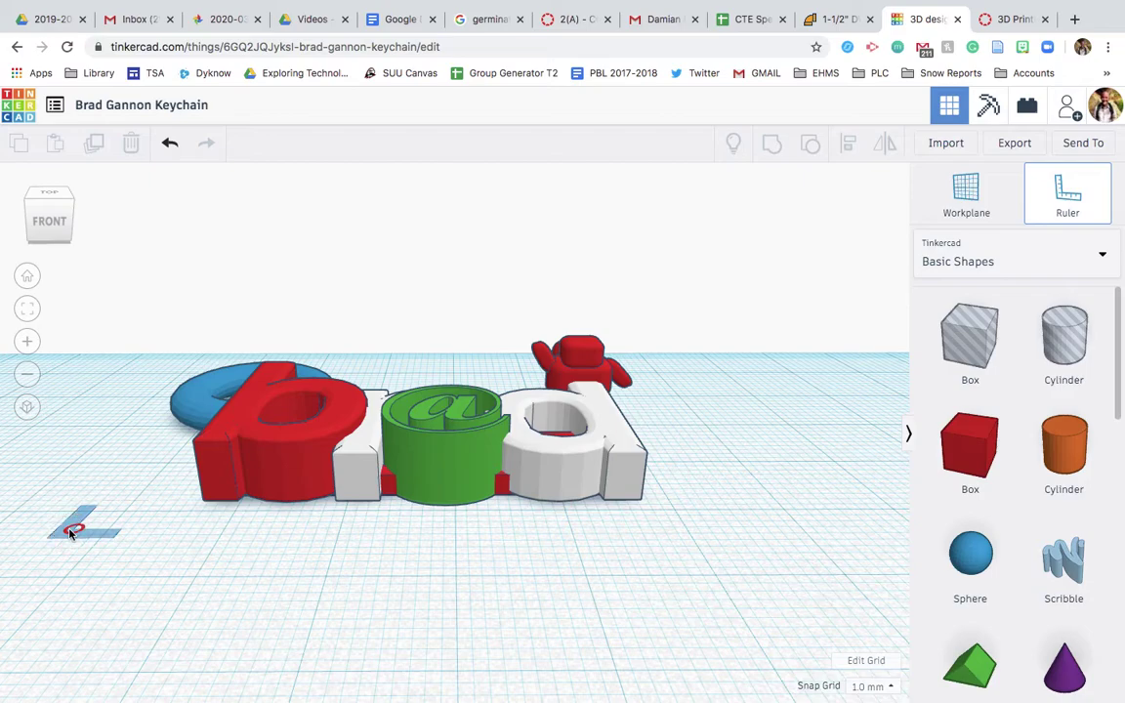
click(74, 527)
click(252, 473)
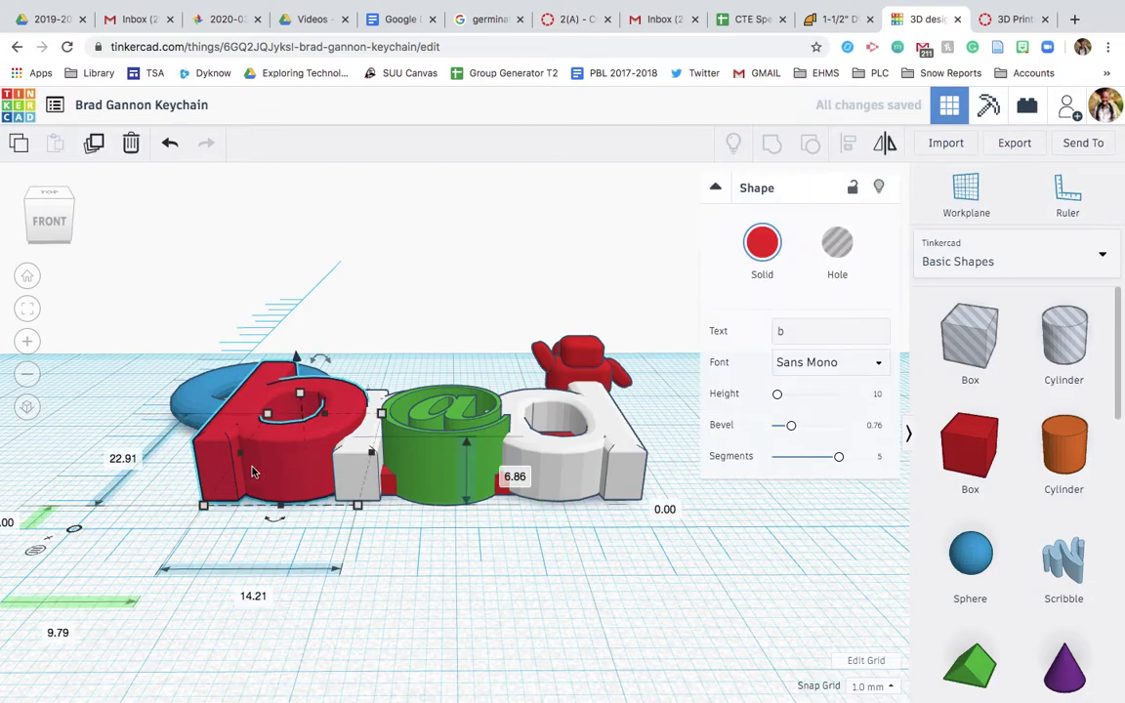
click(540, 604)
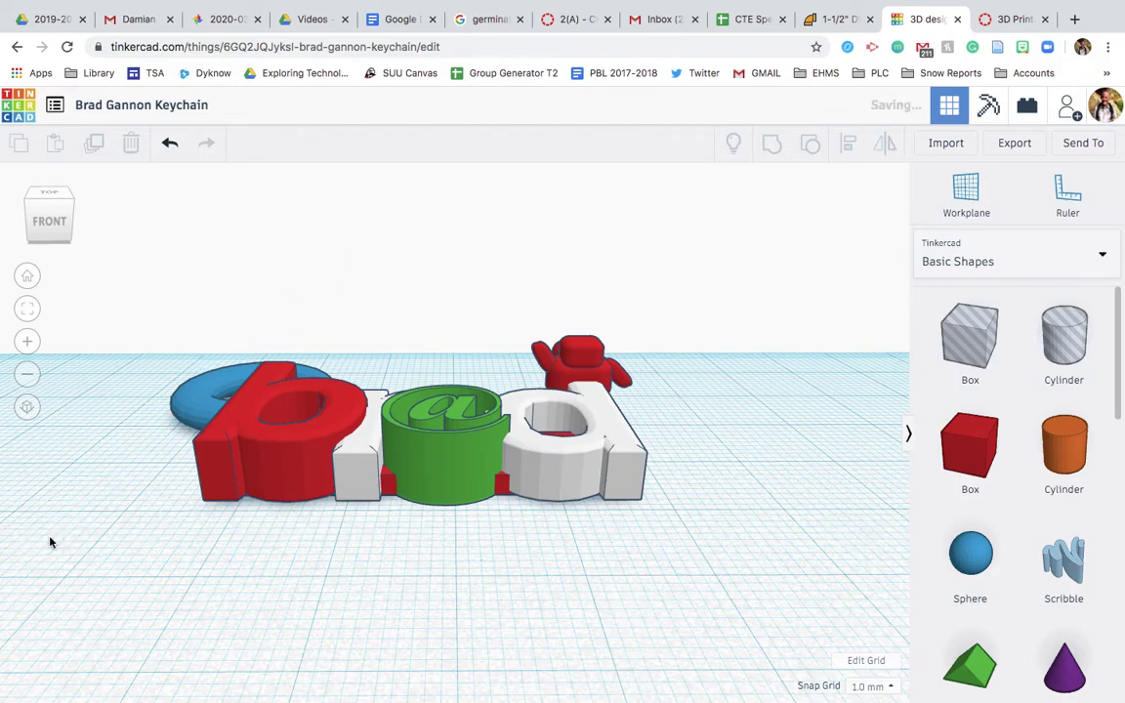
mouse_move(736, 402)
right_down()
mouse_move(758, 509)
mouse_move(205, 403)
right_up()
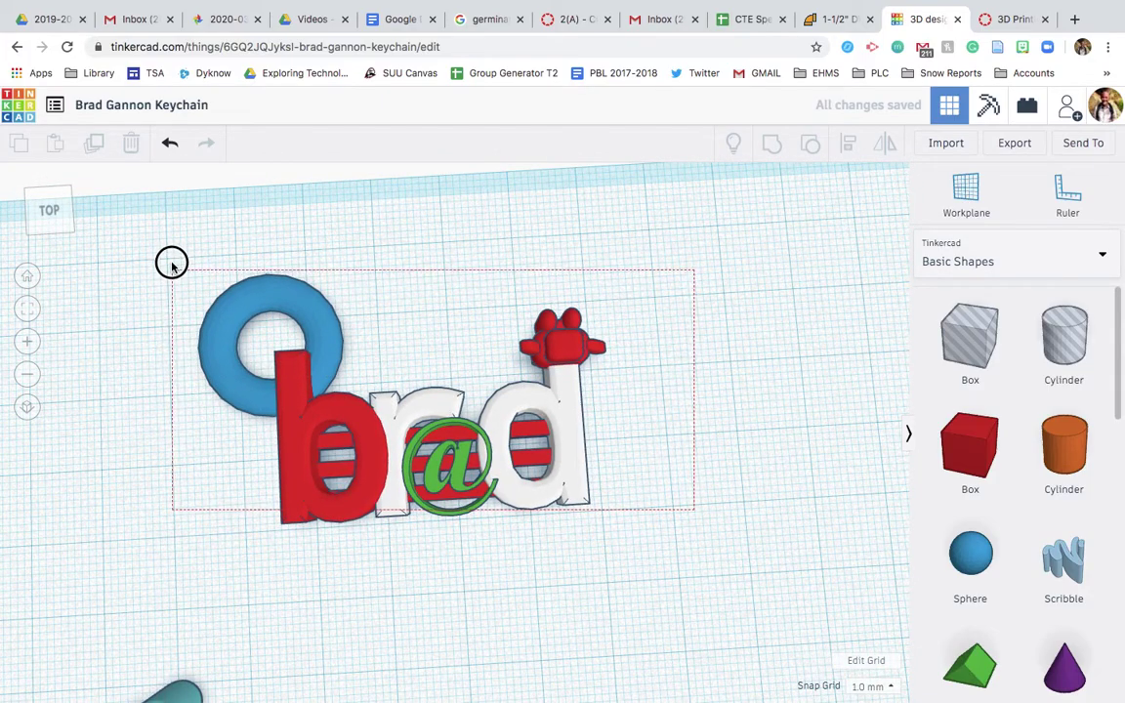
- Group all nine keychain shapes into a single object
drag(205, 403, 171, 256)
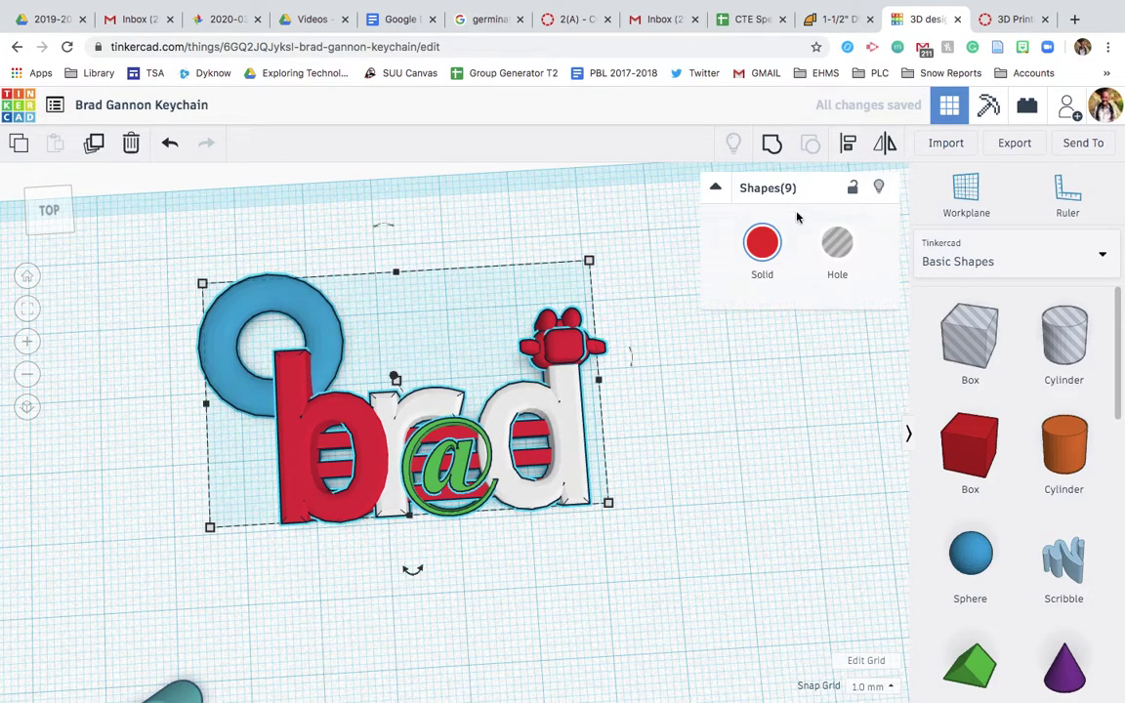
click(770, 145)
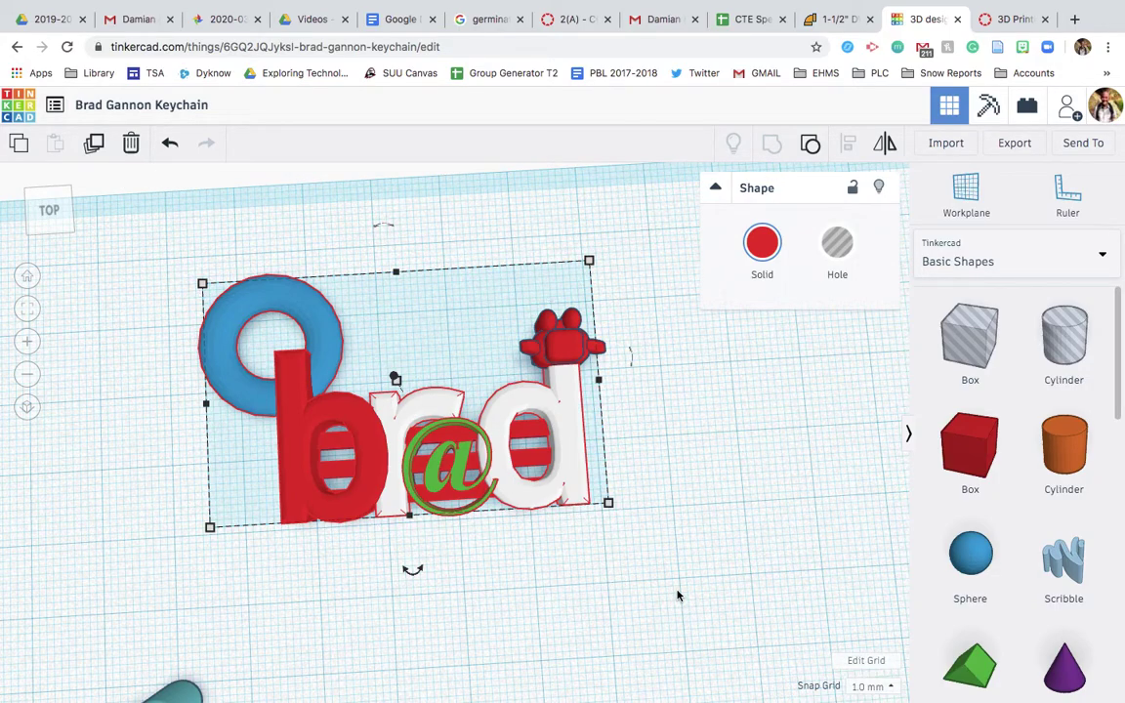
click(672, 533)
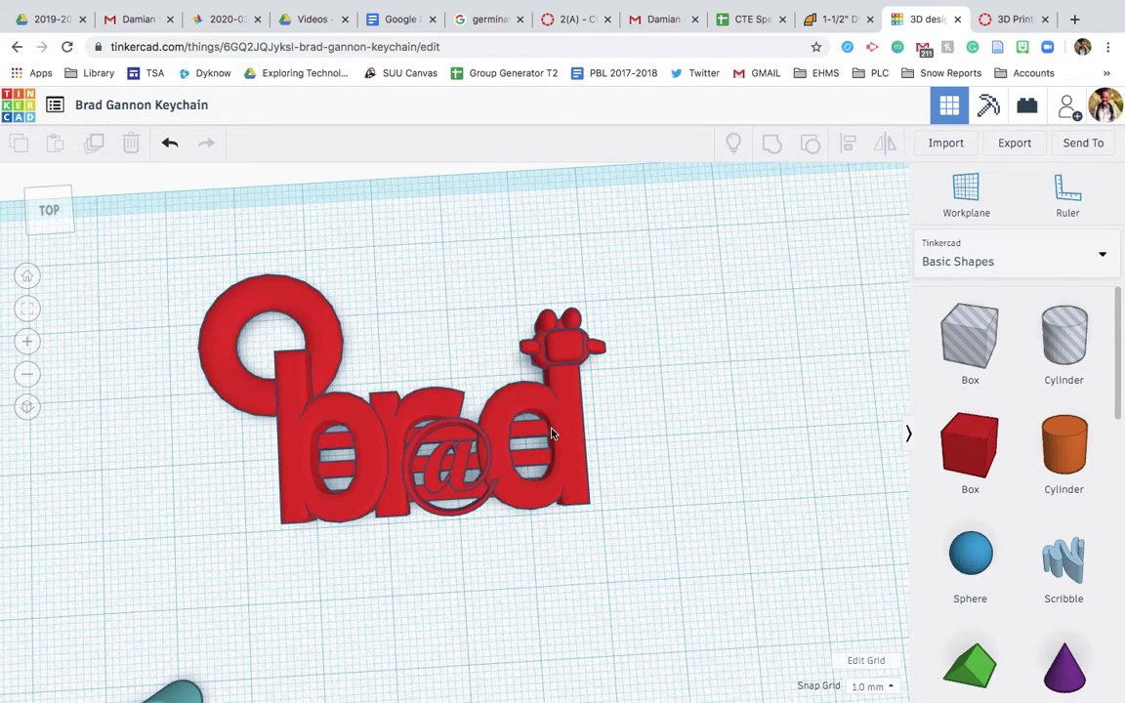
- Set the group to Multicolor so it keeps its original shape colours
click(562, 395)
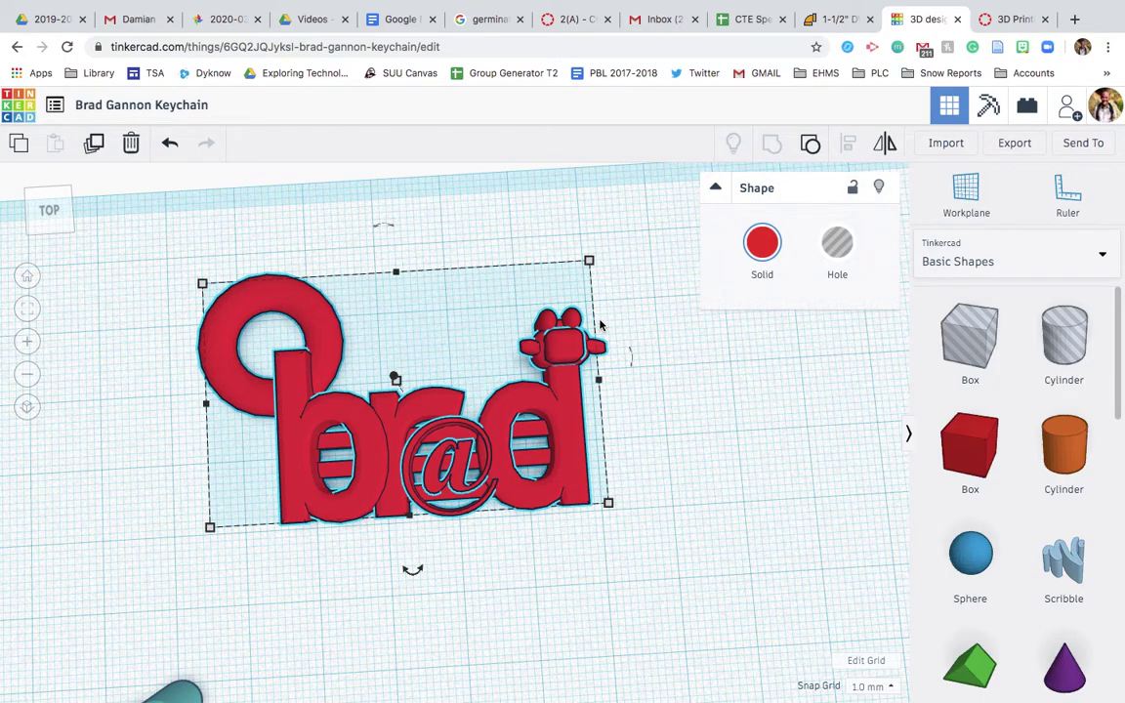
click(765, 256)
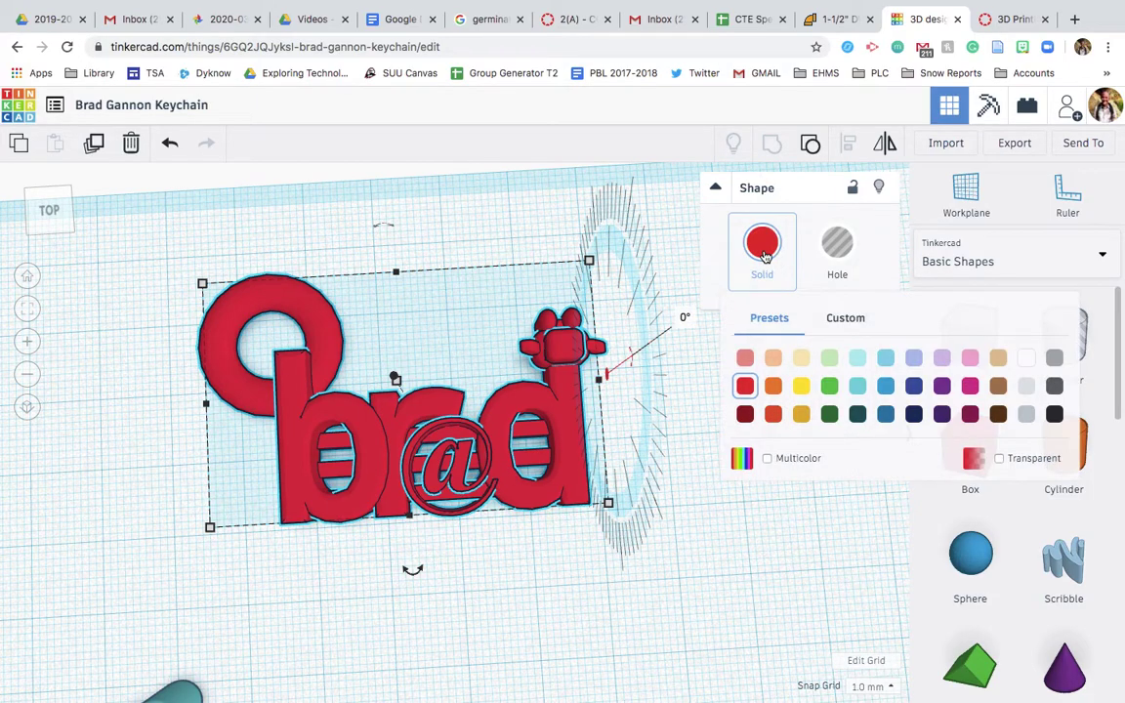
click(766, 458)
- Reselect the whole keychain and erase the design's title
click(640, 572)
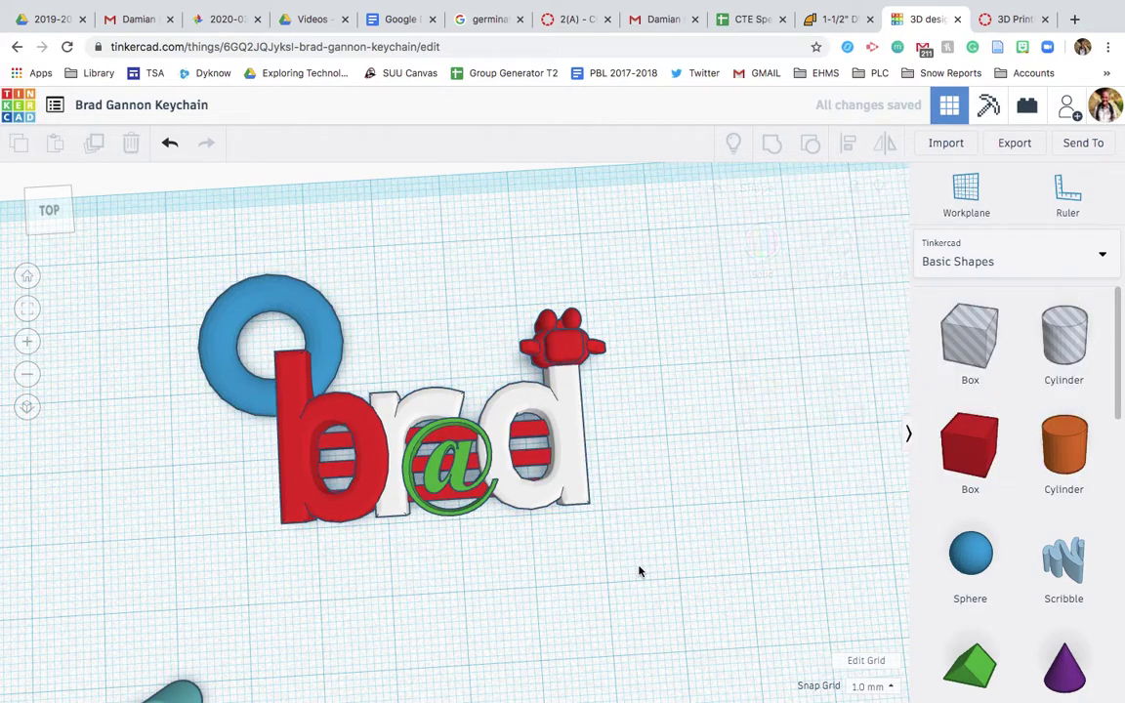
drag(669, 495, 222, 288)
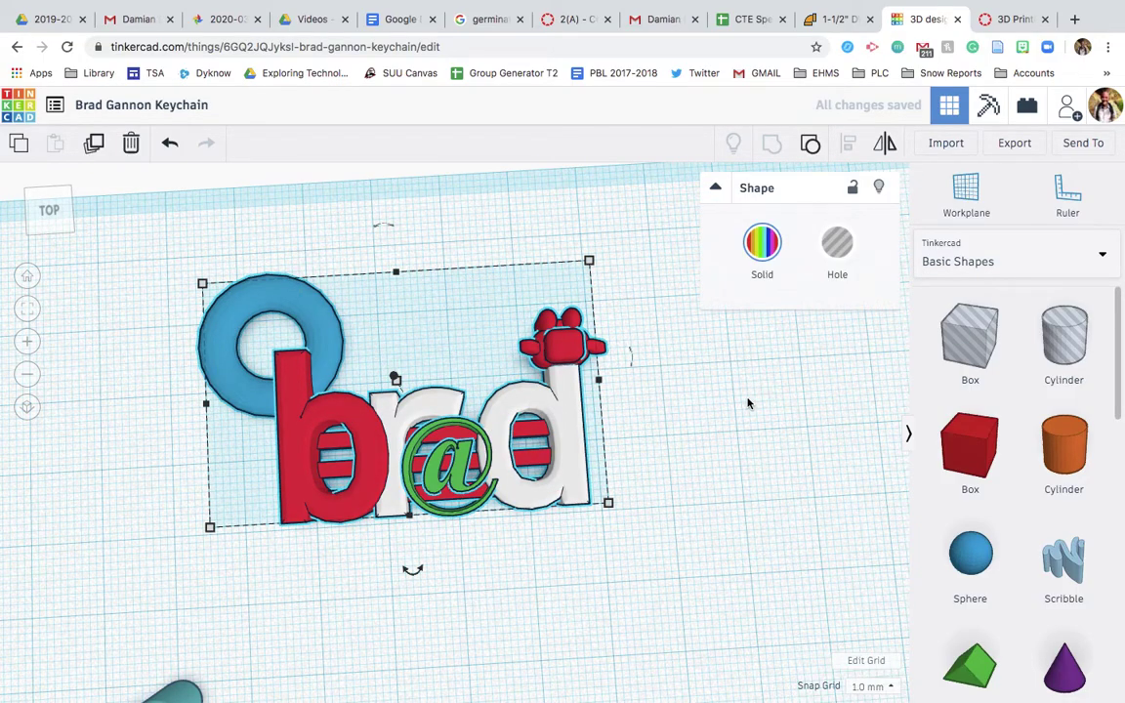
click(671, 399)
drag(656, 481, 207, 268)
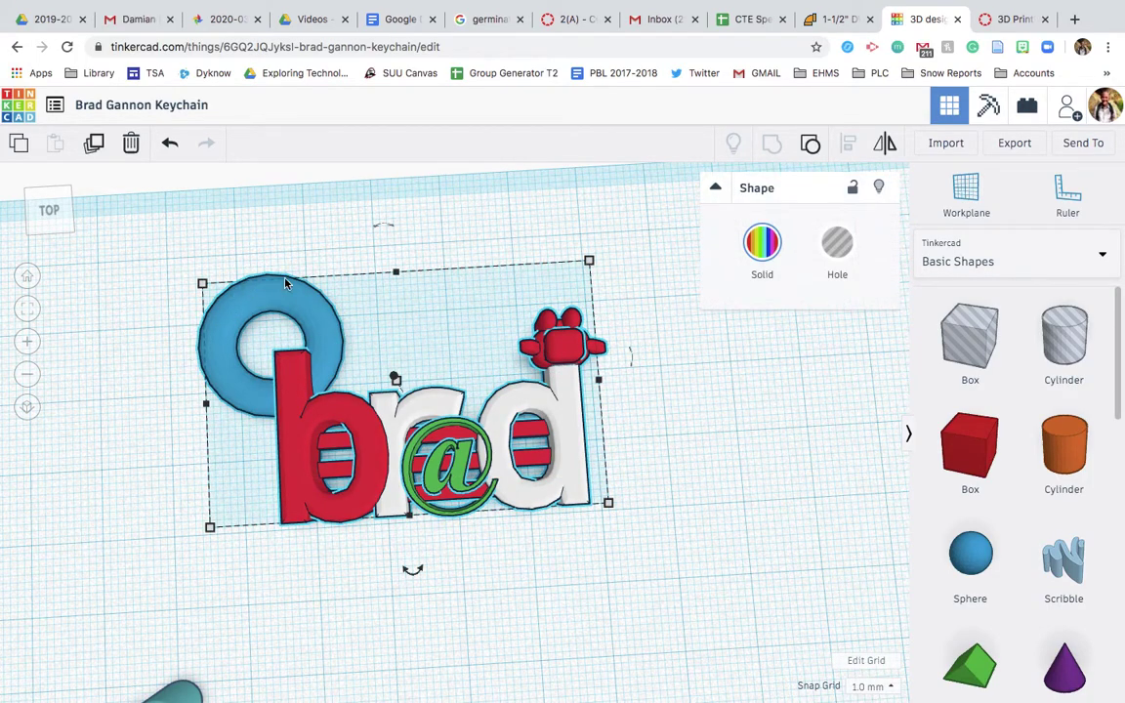
click(143, 105)
key(BackSpace)
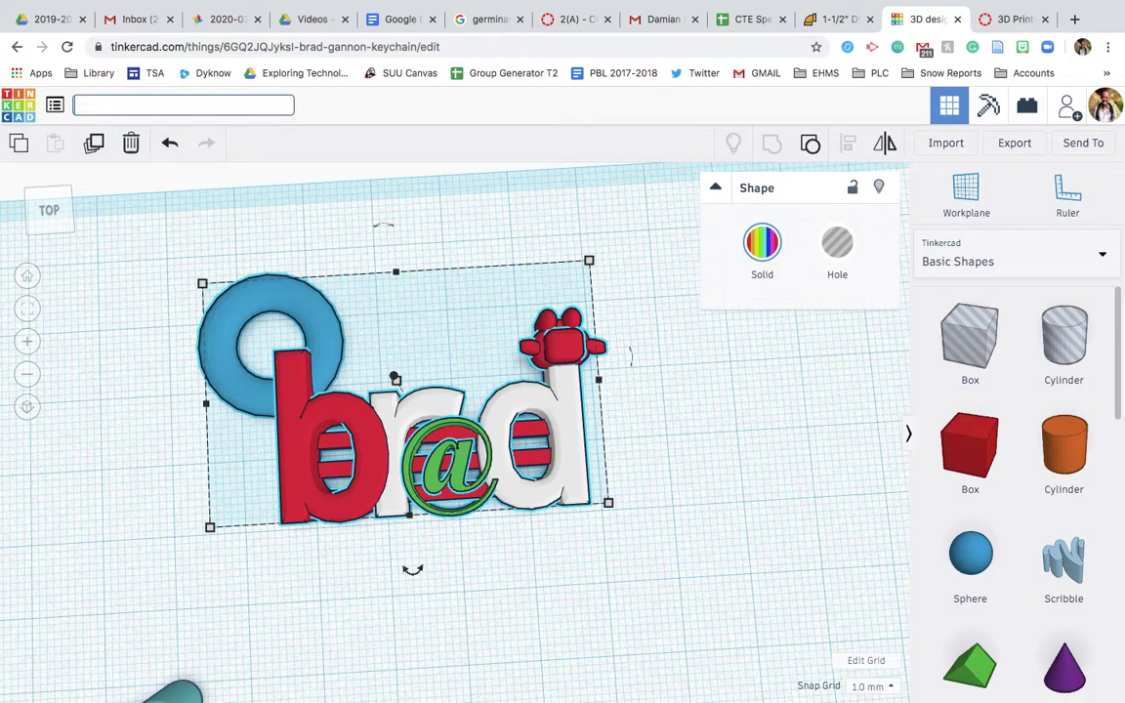
click(576, 20)
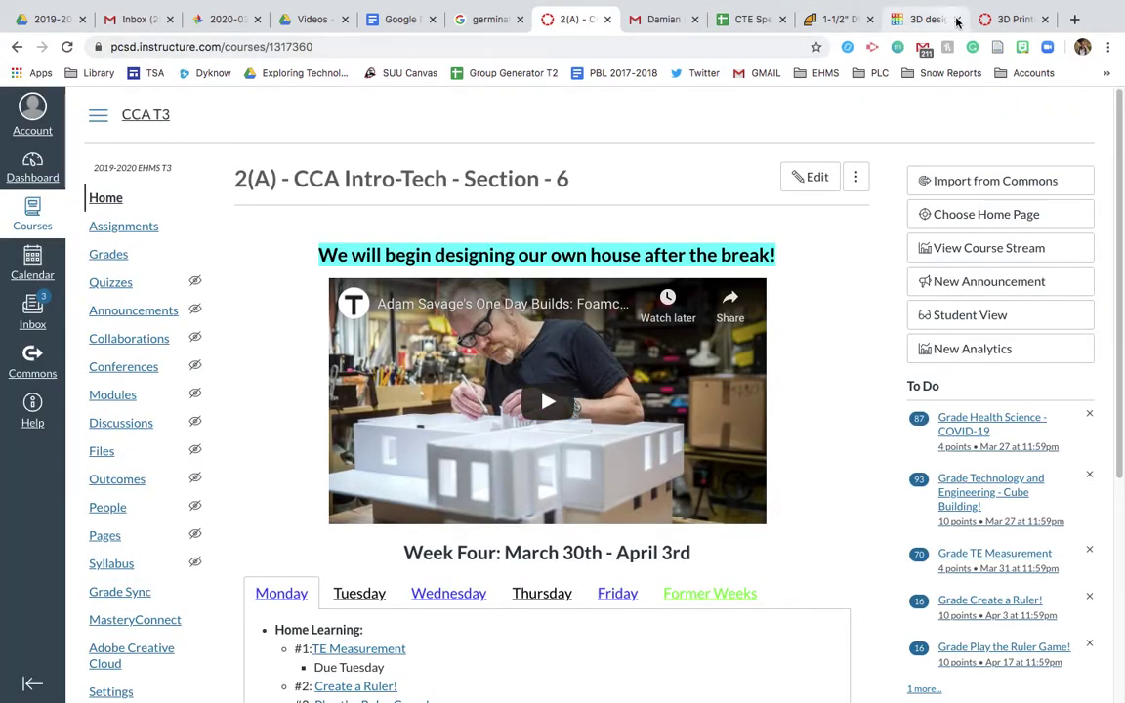
- Review the 3D Print assignment's Part Three KeyChain naming directions
click(1003, 22)
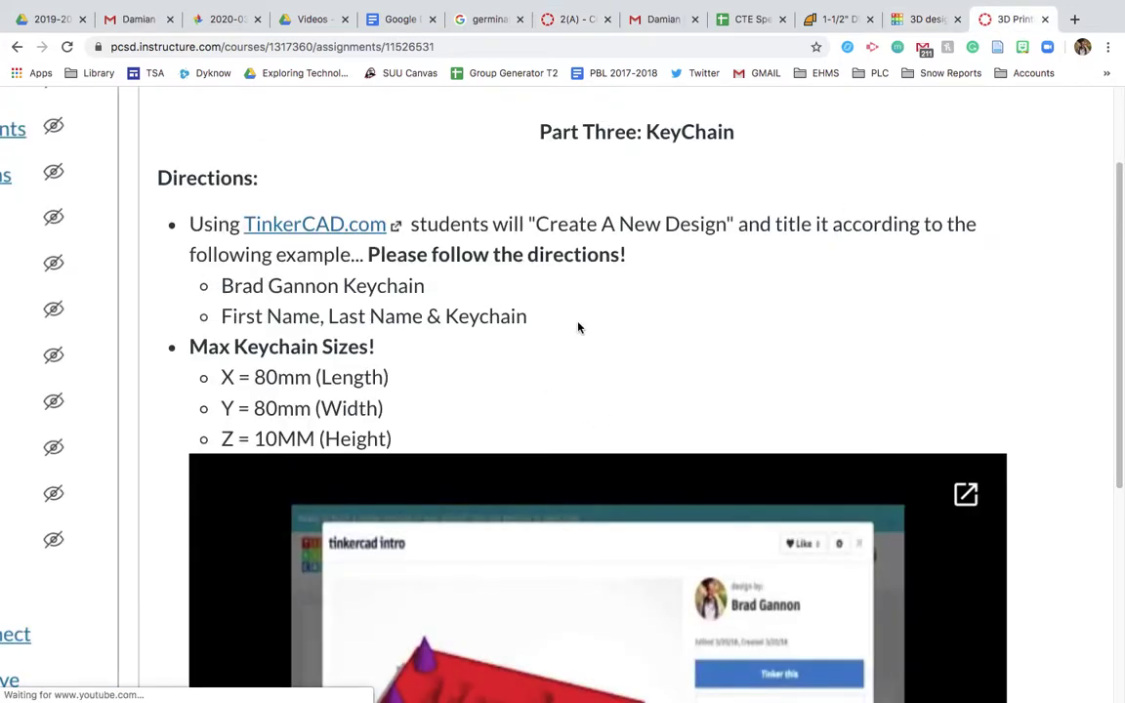
scroll(849, 244, up, 1)
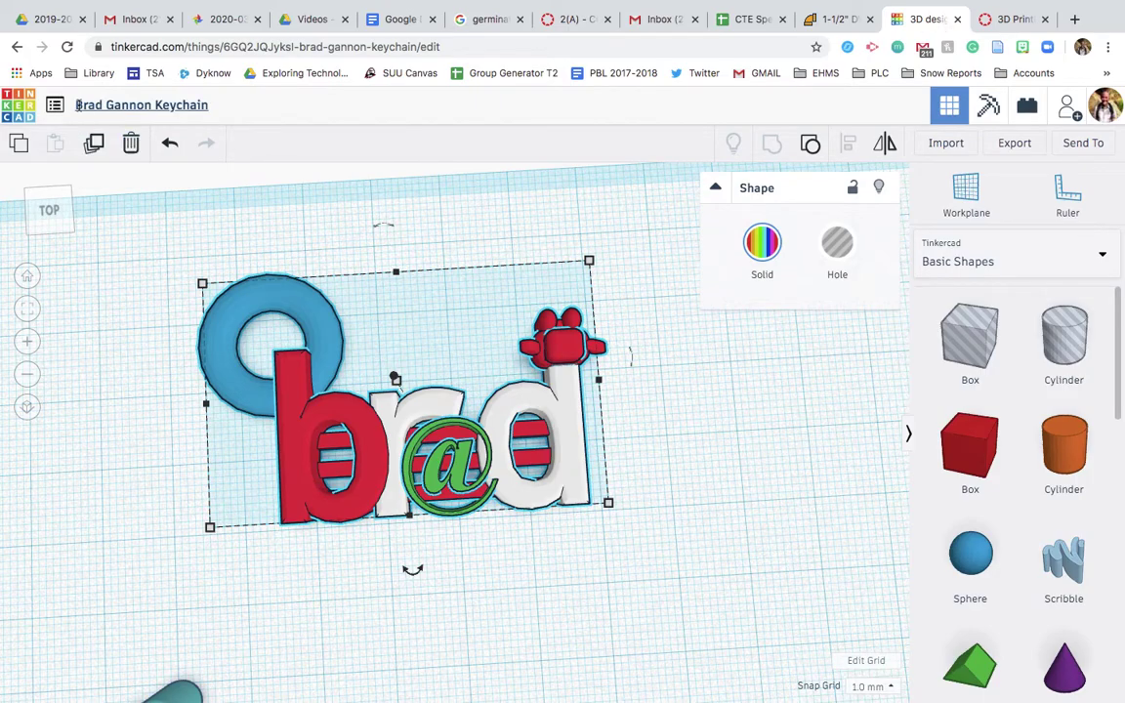
click(79, 105)
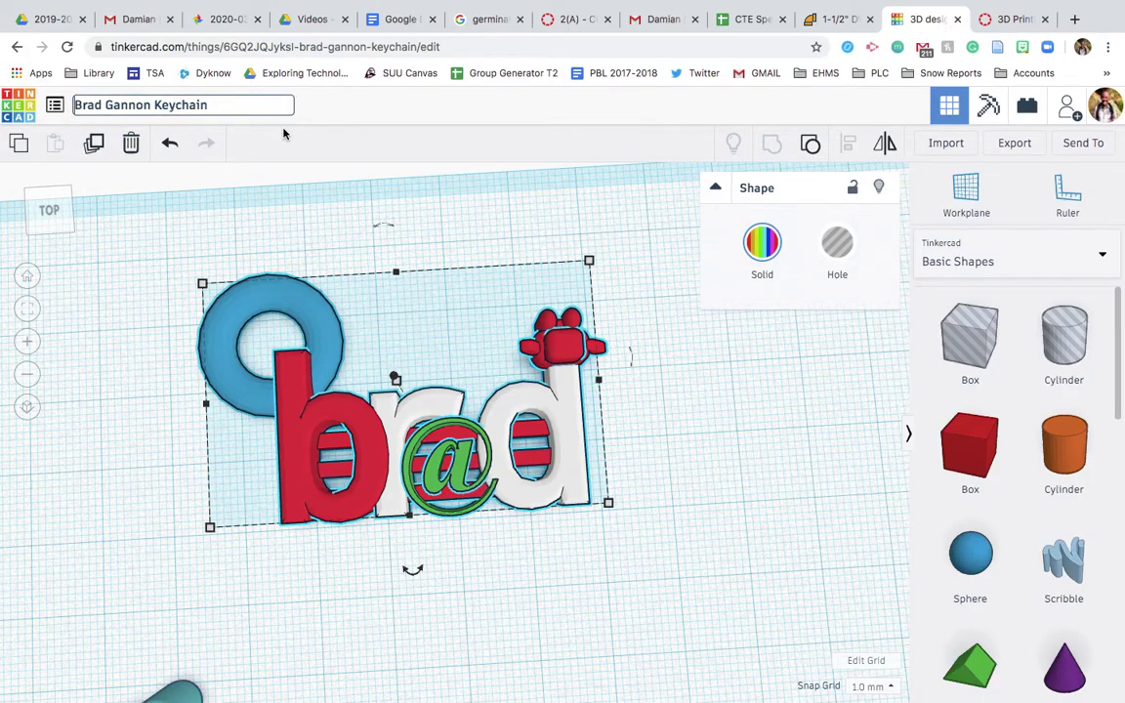
text(BLUE)
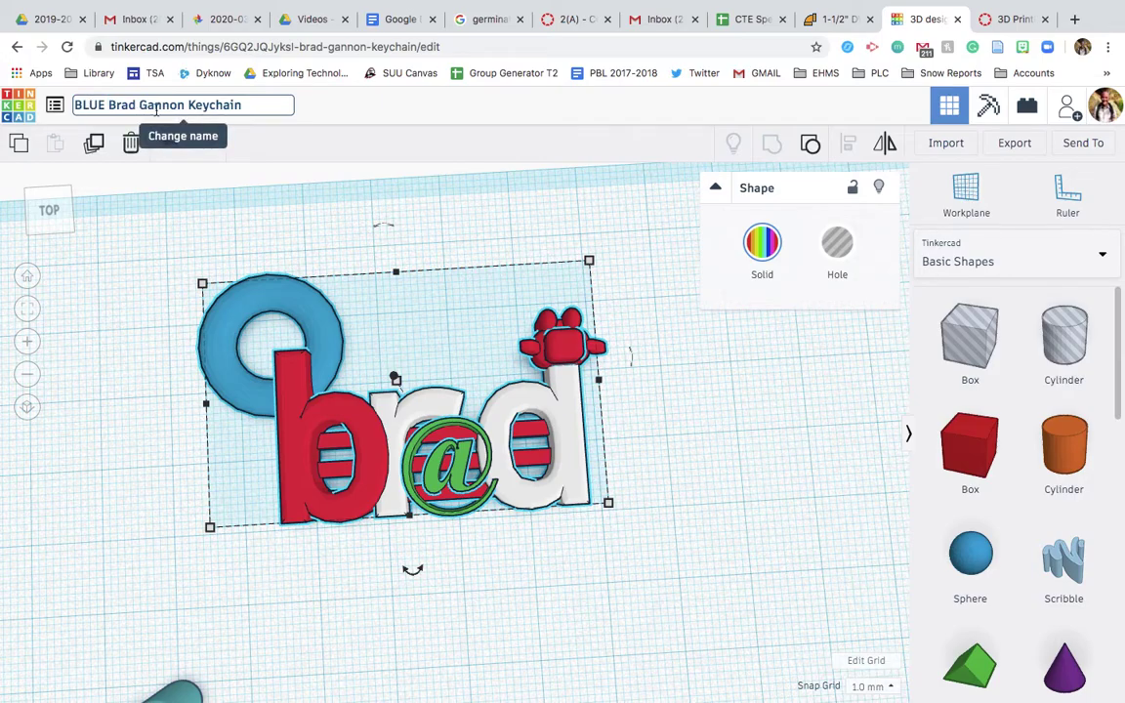
click(487, 257)
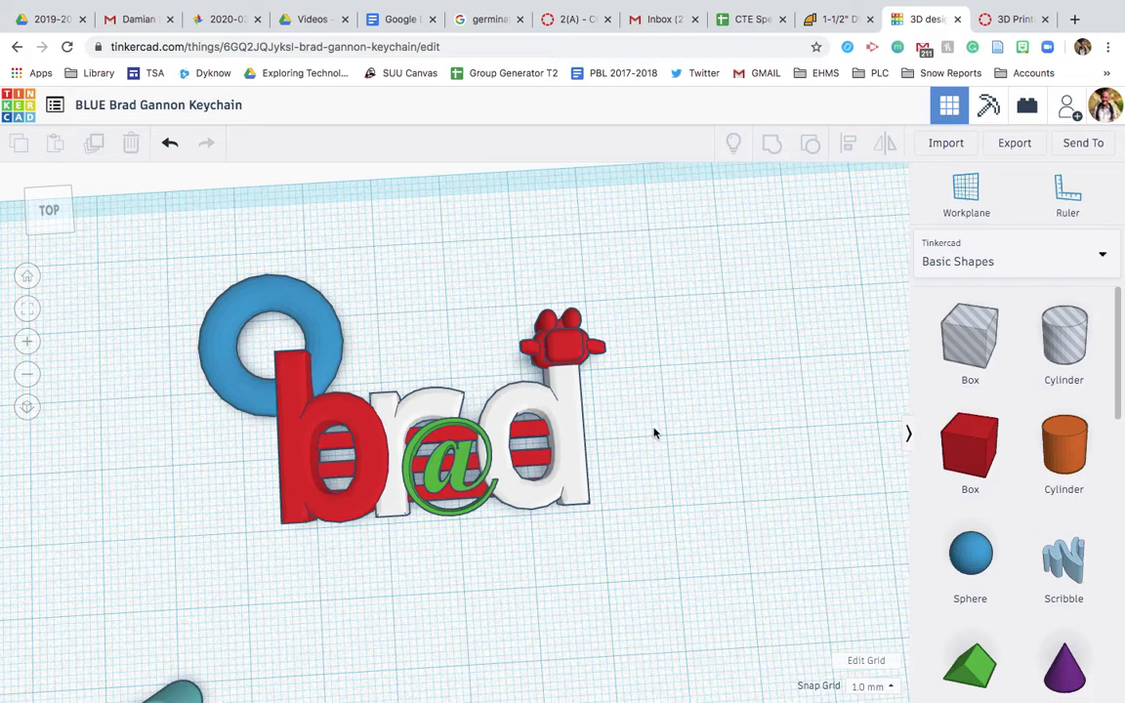
click(563, 460)
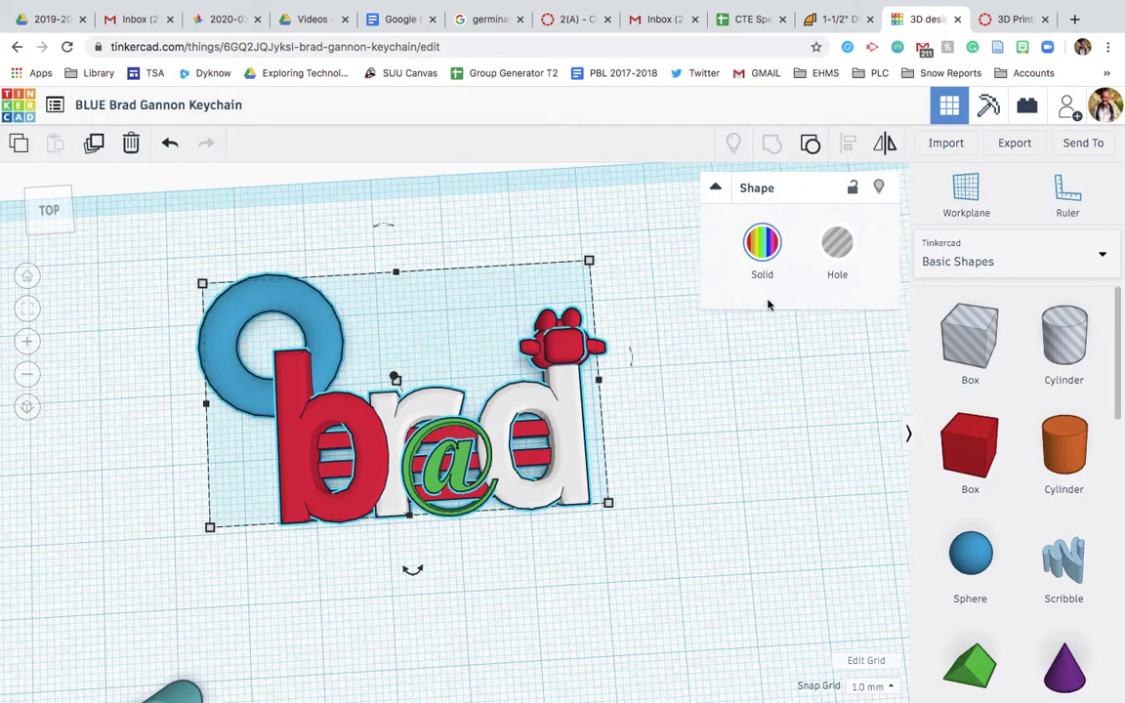
- Export the grouped keychain as an .STL file and show the download in Finder
click(1024, 144)
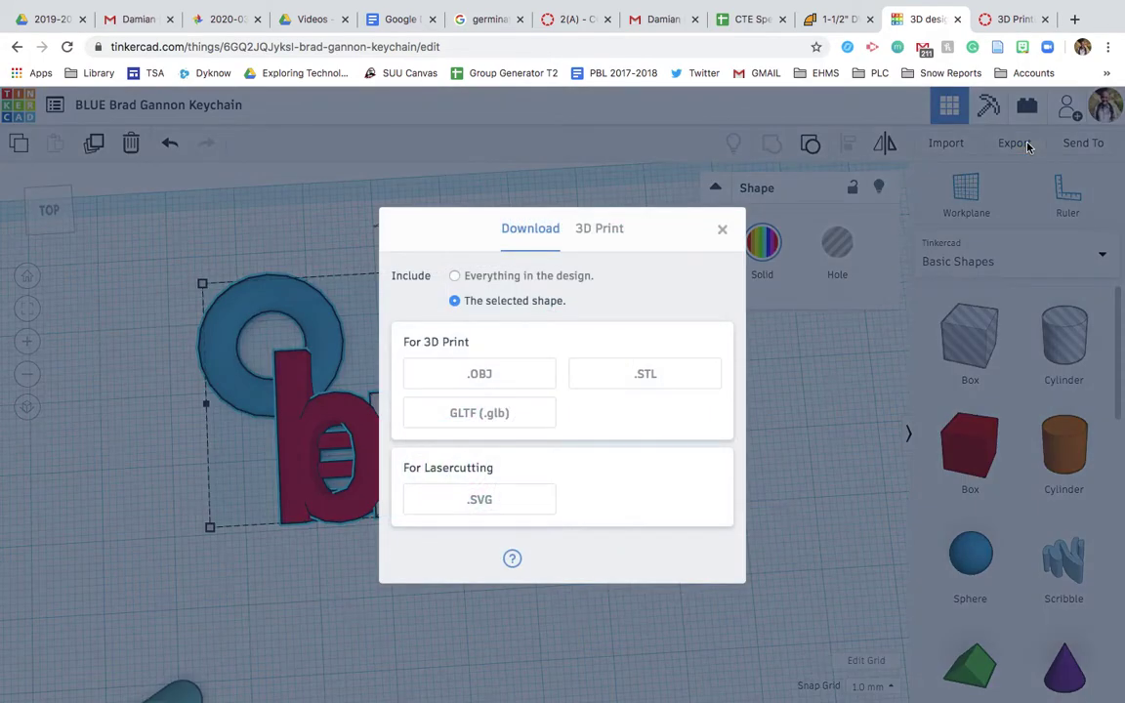
click(652, 379)
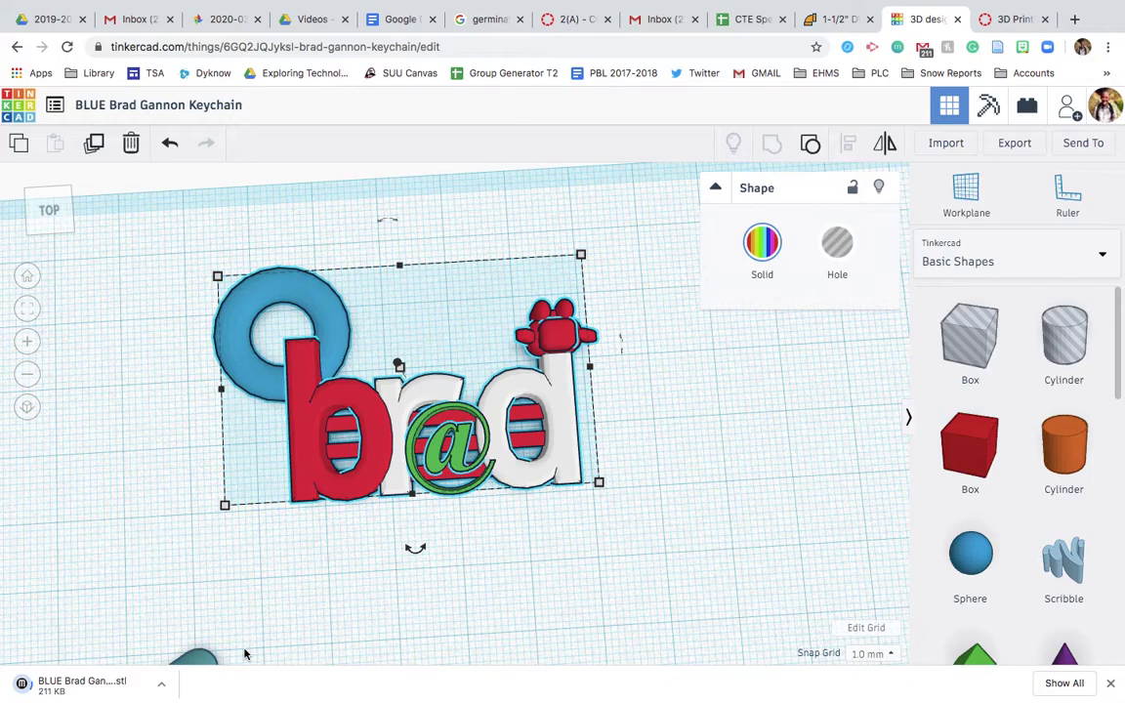
click(162, 684)
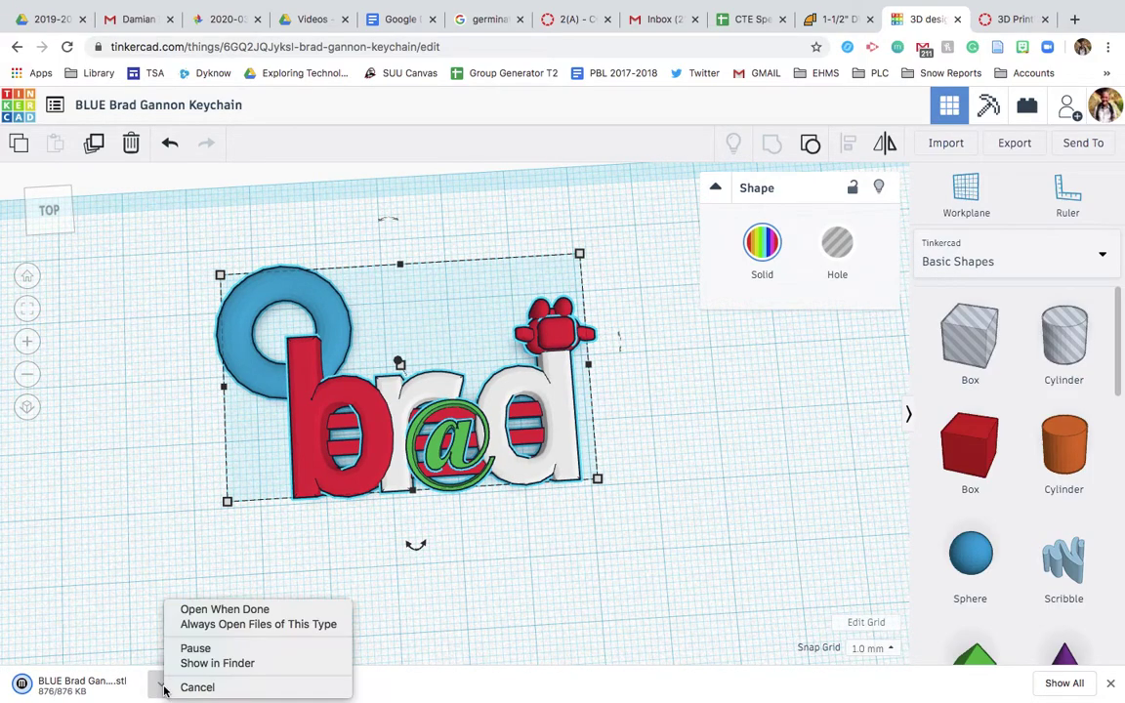
click(216, 664)
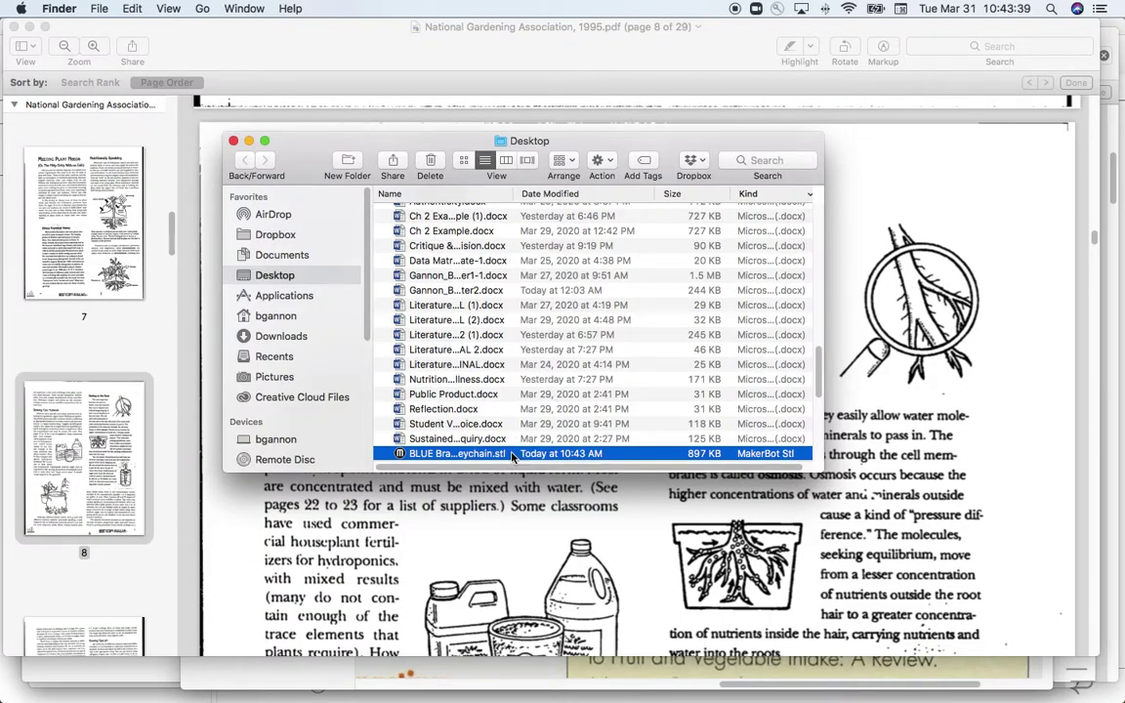
- Quick Look the STL, rotating the model to show the 'brad' lettering front-on
key(space)
mouse_move(512, 456)
mouse_down()
mouse_move(493, 442)
mouse_move(550, 416)
mouse_move(494, 422)
mouse_move(547, 394)
mouse_move(532, 408)
mouse_move(523, 395)
mouse_move(486, 401)
mouse_move(560, 377)
mouse_move(511, 381)
mouse_up()
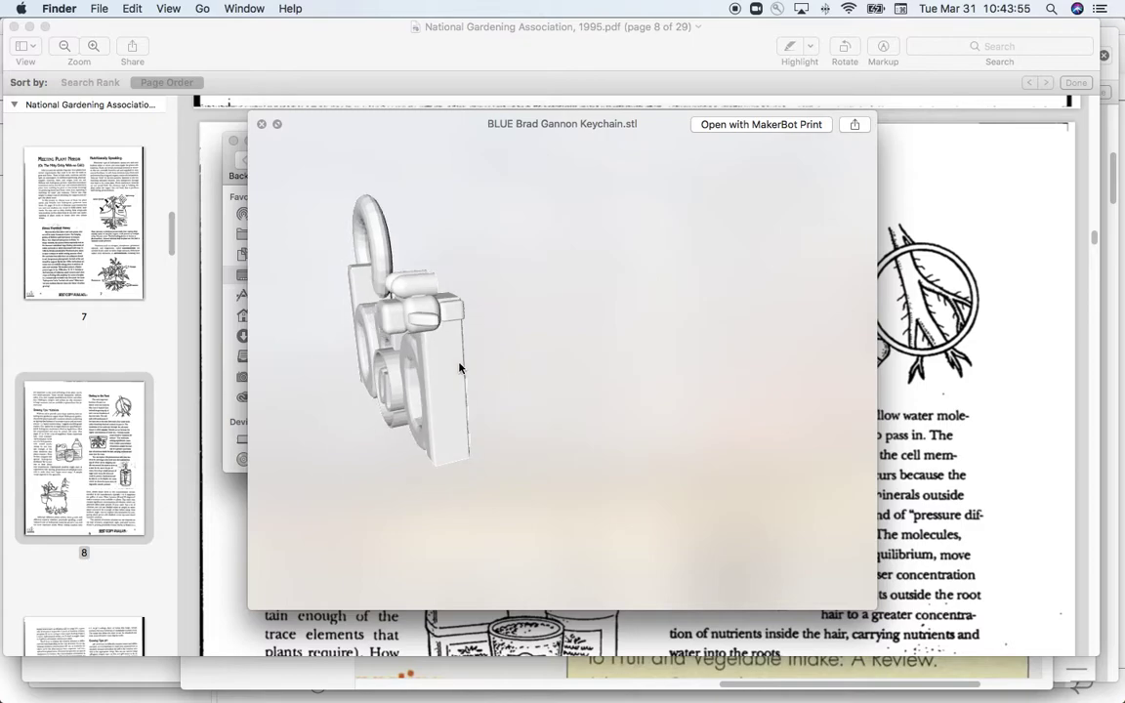
drag(459, 367, 497, 370)
key(space)
key(ctrl+Up)
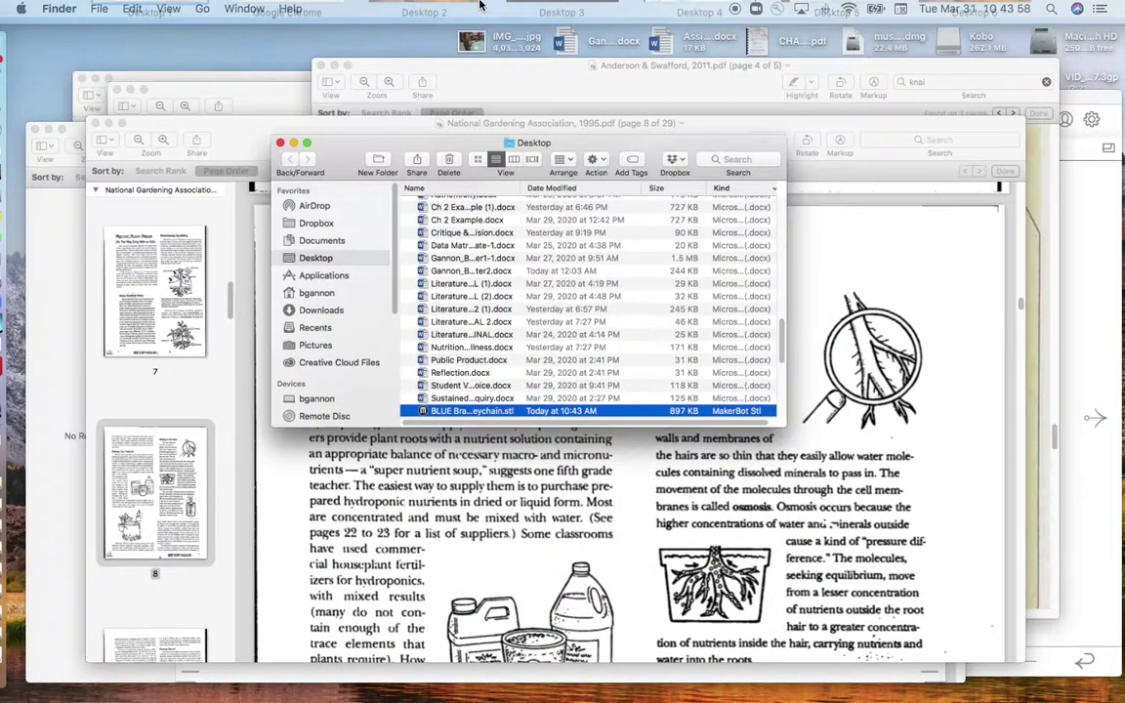
- Return to the Chrome Tinkercad window and close the download shelf
click(318, 44)
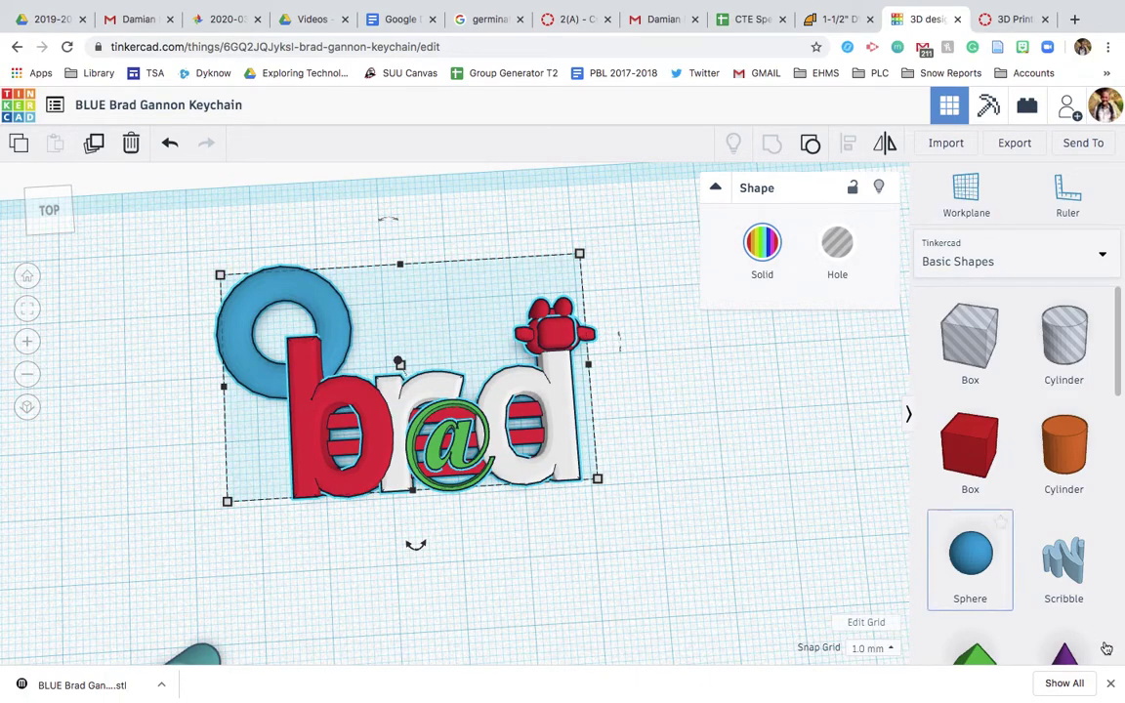
click(1111, 684)
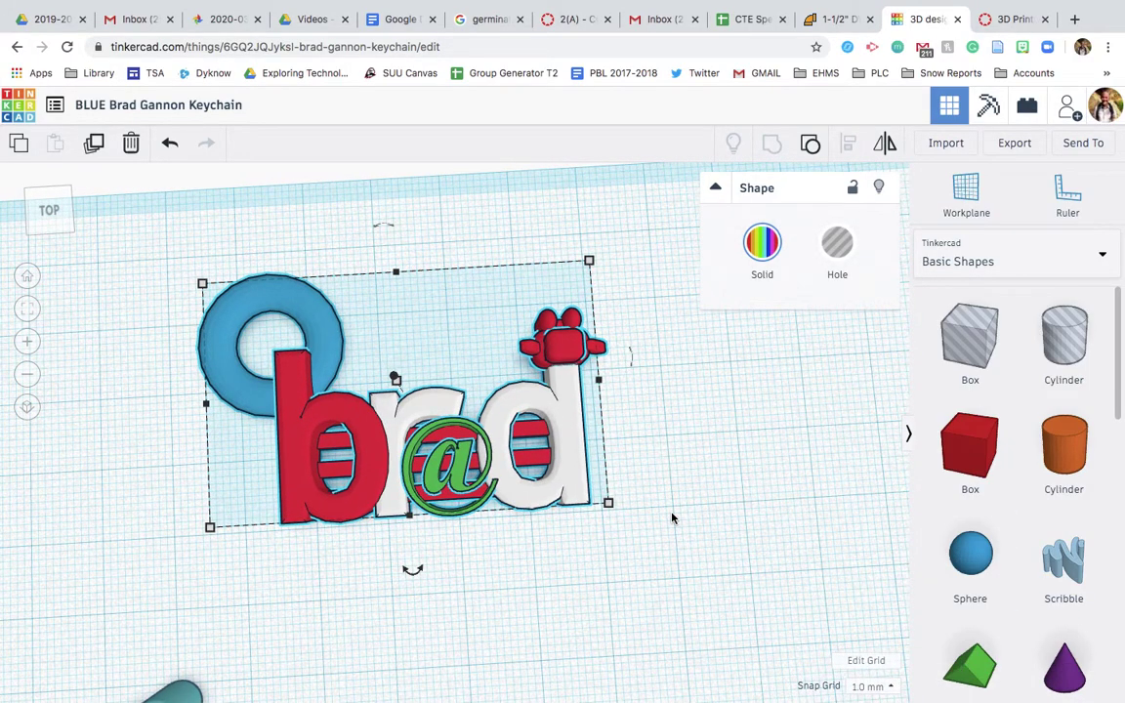